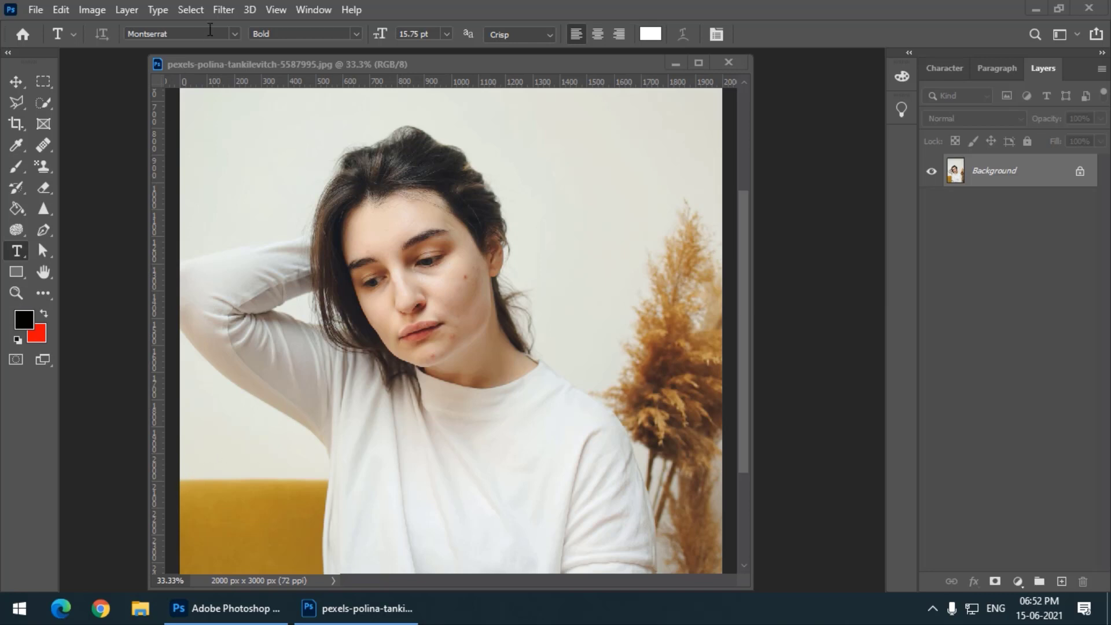
- Open the portrait photo in the Liquify filter
{"action": "left_click", "coordinate": [224, 11]}
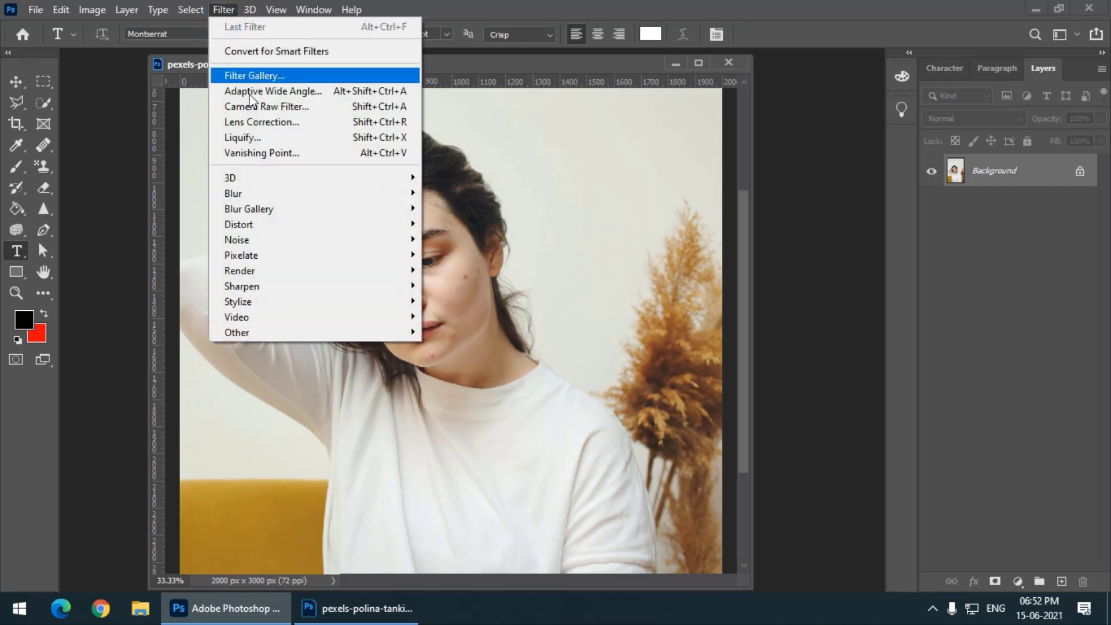
{"action": "left_click", "coordinate": [259, 144]}
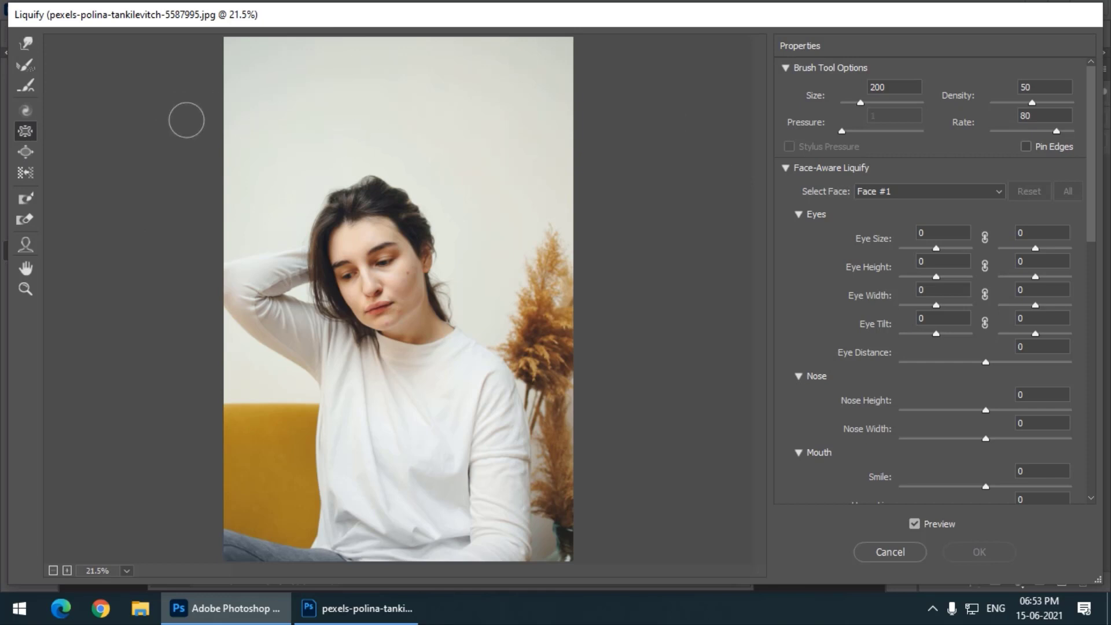
{"action": "key", "text": "ctrl+plus"}
{"action": "key", "text": "ctrl+plus"}
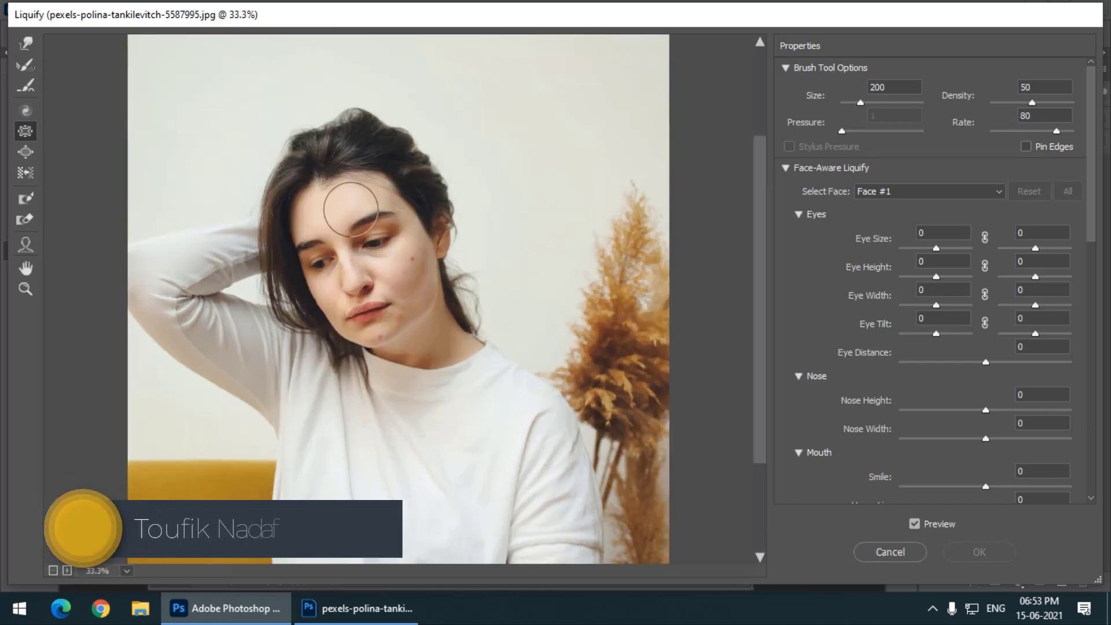
- Set the Forward Warp tool to pressure 70 and brush size 175
{"action": "left_click", "coordinate": [27, 46]}
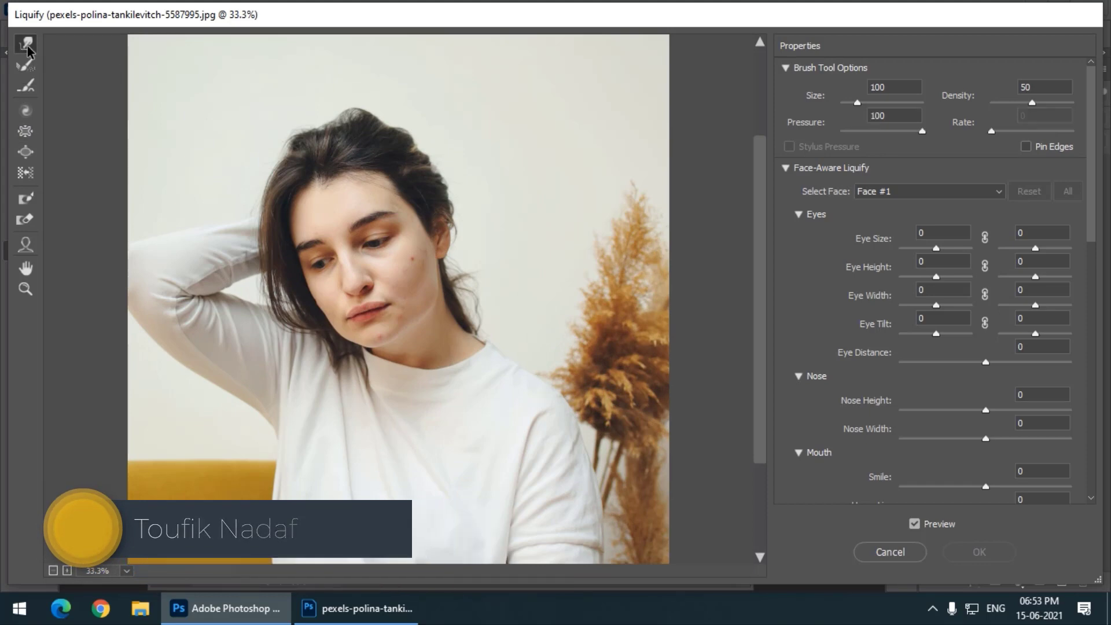
{"action": "scroll", "coordinate": [417, 293], "scroll_direction": "up", "scroll_amount": 1}
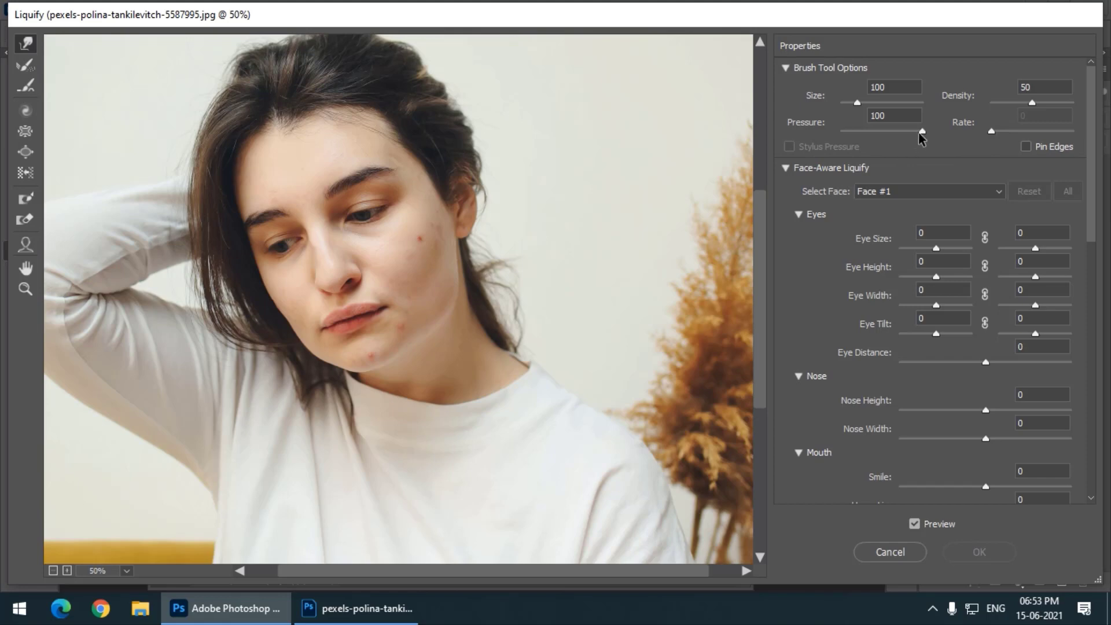
{"action": "left_click_drag", "start_coordinate": [919, 132], "coordinate": [904, 135]}
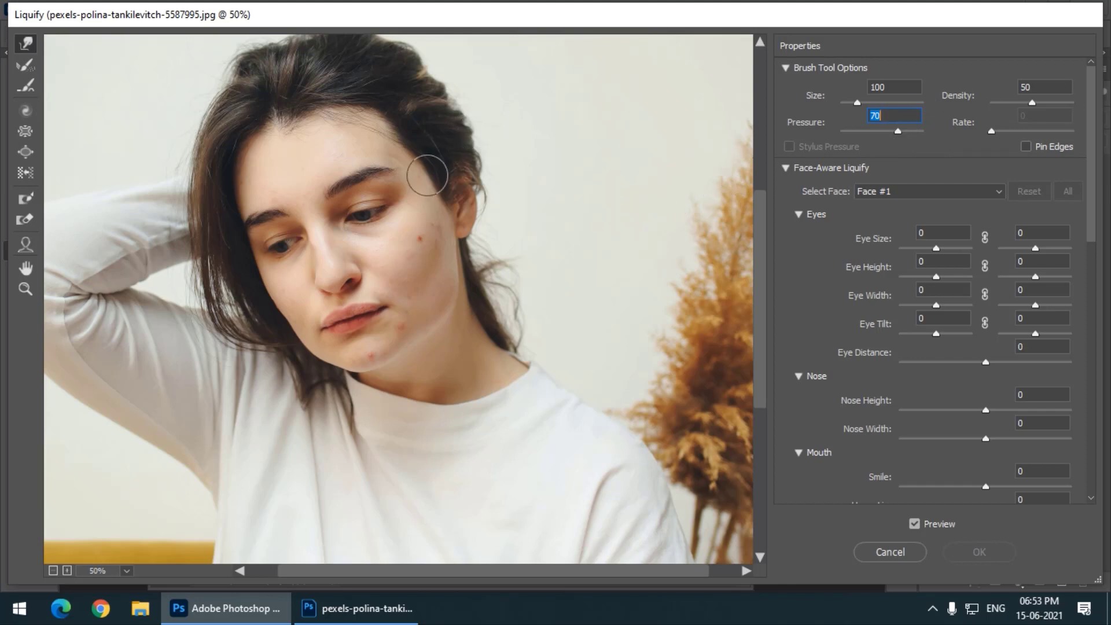
{"action": "key", "text": "bracketright"}
{"action": "key", "text": "bracketright"}
{"action": "key", "text": "bracketright"}
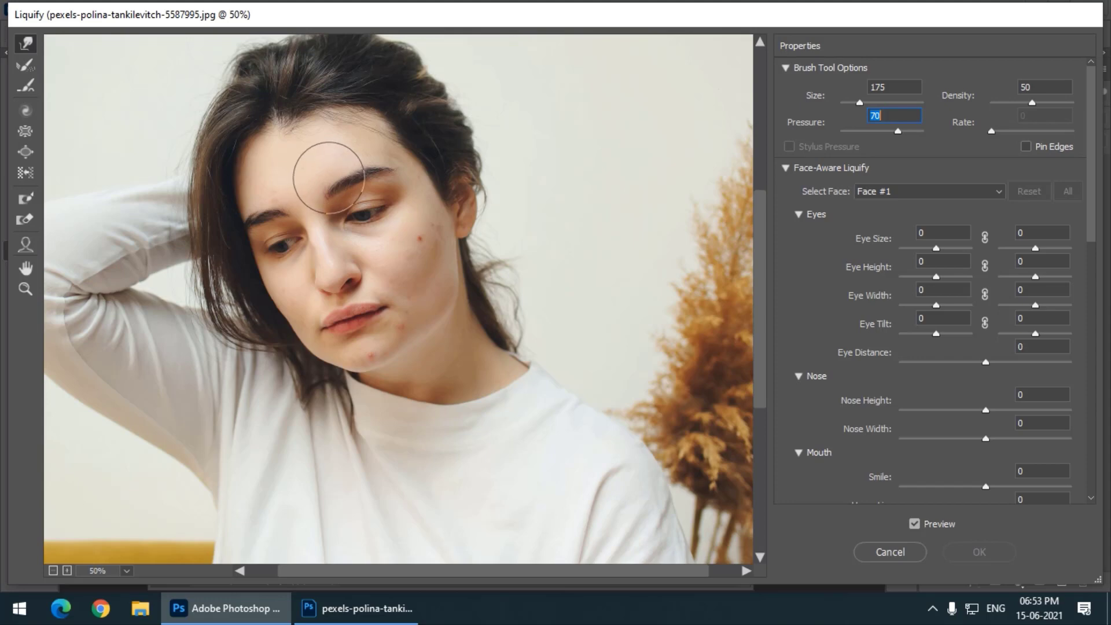
{"action": "key", "text": "Return"}
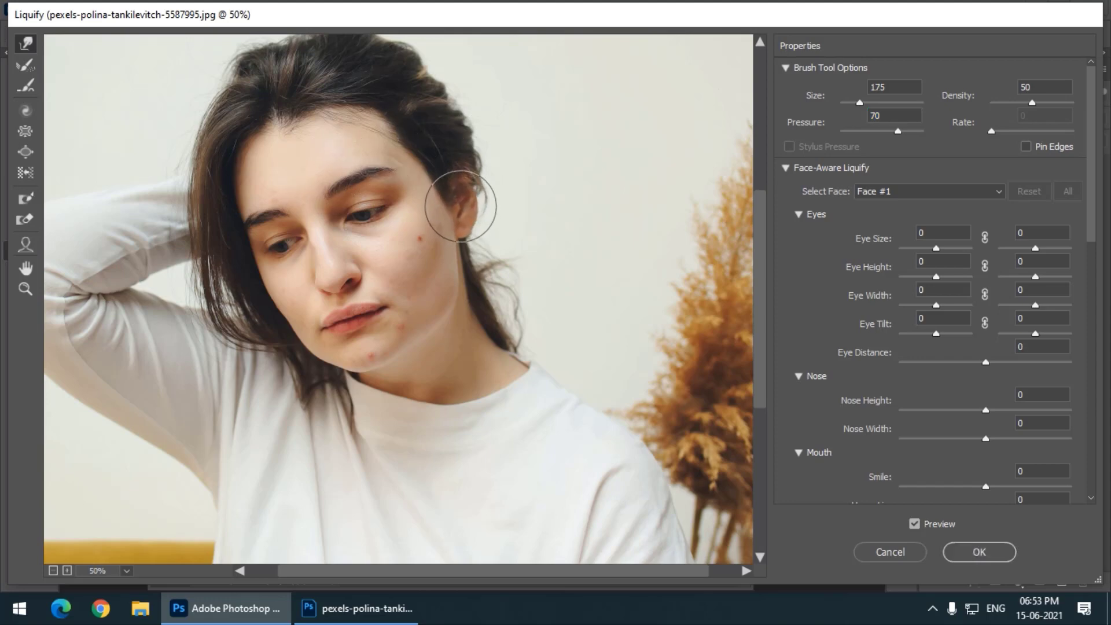
- Warp the woman's ear and the cheek below it with small Forward Warp strokes
{"action": "mouse_move", "coordinate": [460, 205]}
{"action": "left_mouse_down"}
{"action": "mouse_move", "coordinate": [481, 214]}
{"action": "mouse_move", "coordinate": [471, 214]}
{"action": "left_mouse_up"}
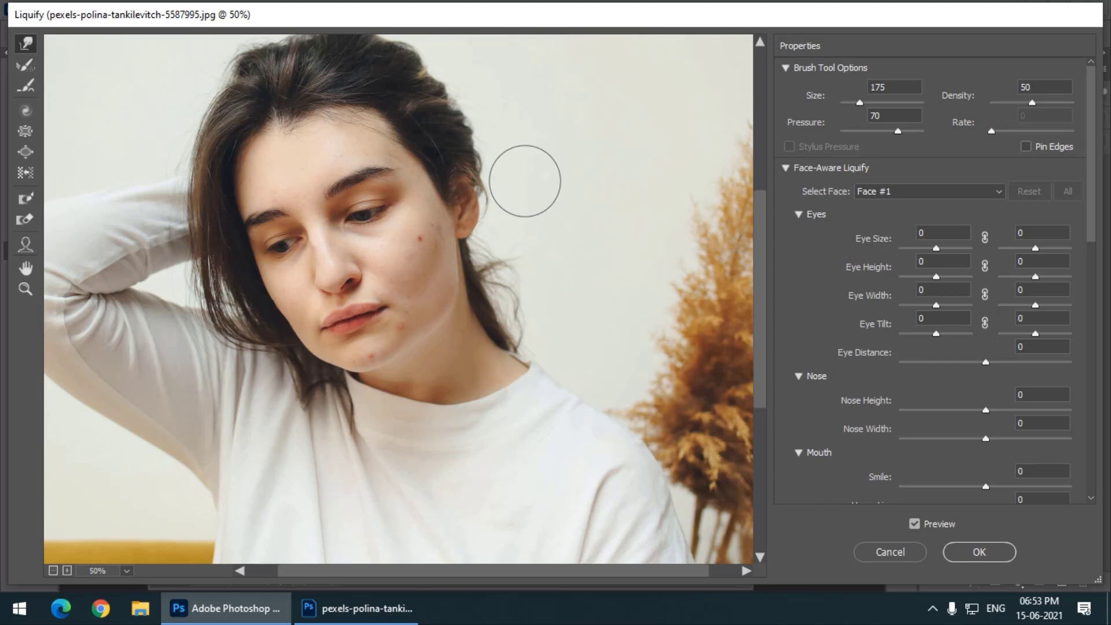
{"action": "key", "text": "ctrl+equal"}
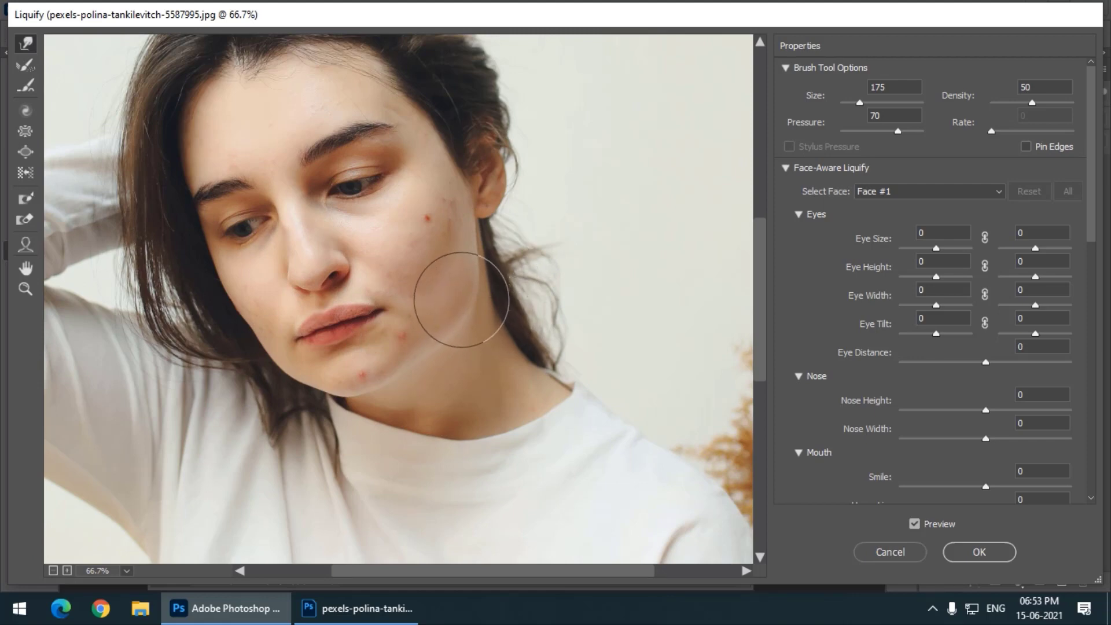
{"action": "mouse_move", "coordinate": [461, 299]}
{"action": "left_mouse_down"}
{"action": "mouse_move", "coordinate": [441, 292]}
{"action": "mouse_move", "coordinate": [468, 281]}
{"action": "mouse_move", "coordinate": [472, 300]}
{"action": "left_mouse_up"}
{"action": "left_click", "coordinate": [435, 318]}
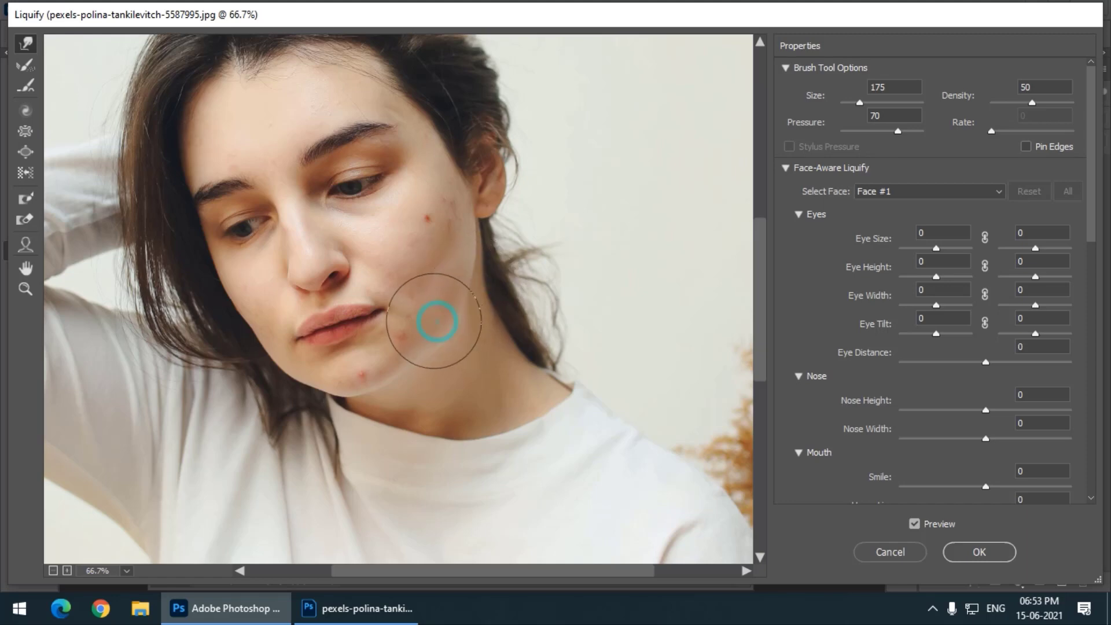
- Reduce the brush size to 125 and reshape the chin and jawline with short Forward Warp strokes
{"action": "key", "text": "bracketleft"}
{"action": "key", "text": "bracketleft"}
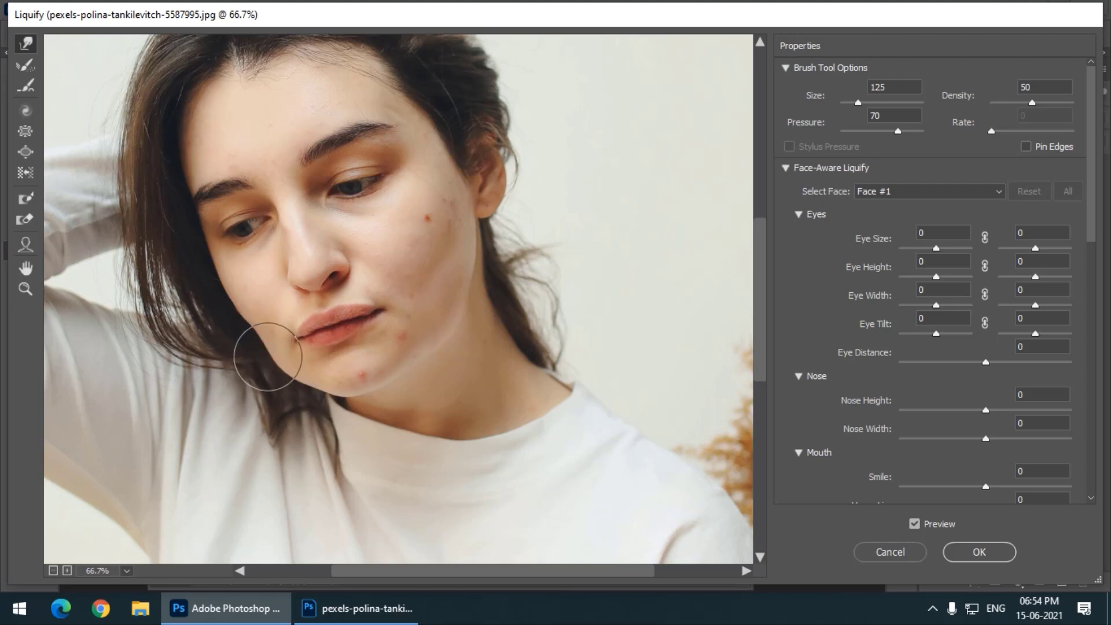
{"action": "left_click", "coordinate": [268, 352]}
{"action": "left_click", "coordinate": [277, 367]}
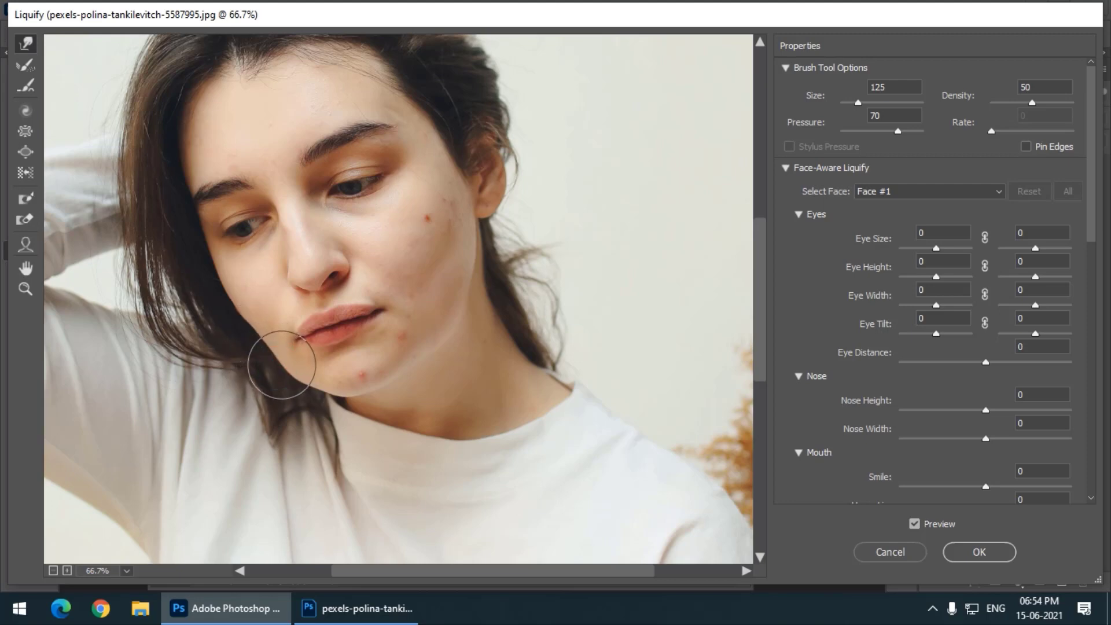
{"action": "left_click", "coordinate": [289, 375]}
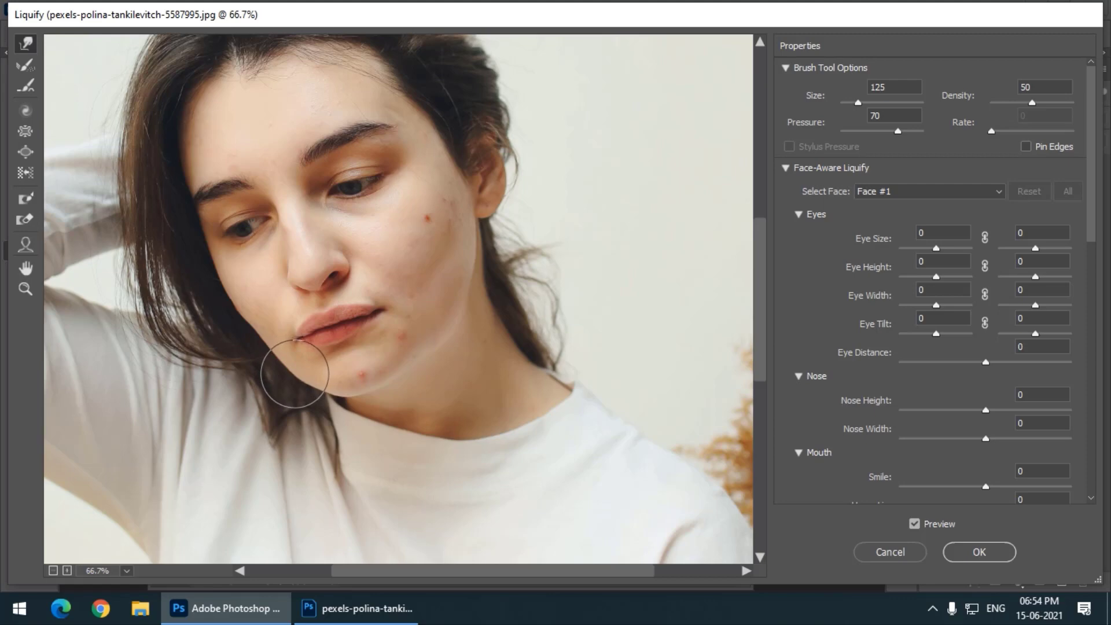
{"action": "left_click", "coordinate": [292, 367]}
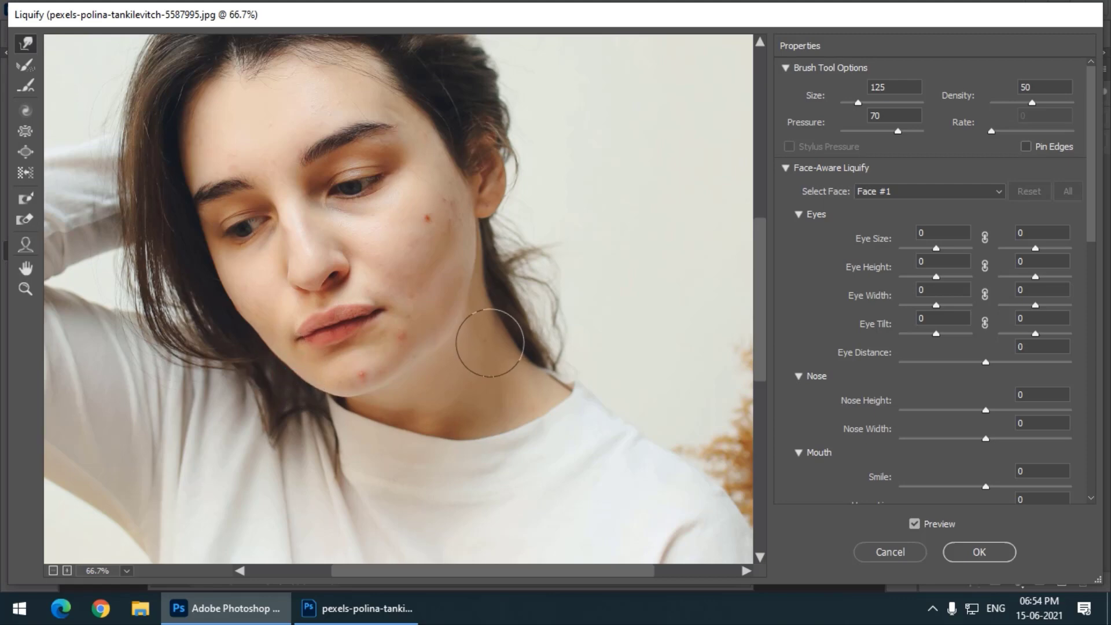
{"action": "left_click", "coordinate": [454, 307]}
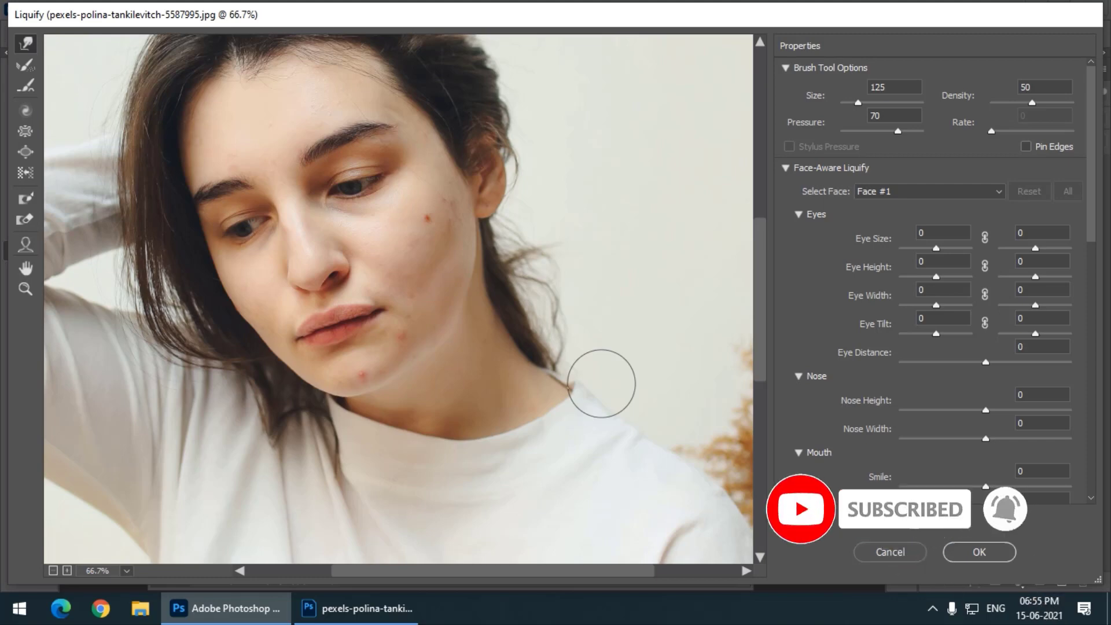
- Compare the warped face with the original by restoring all changes and undoing the restore, including a close-up of the jaw
{"action": "scroll", "coordinate": [556, 313], "scroll_direction": "up", "scroll_amount": 3}
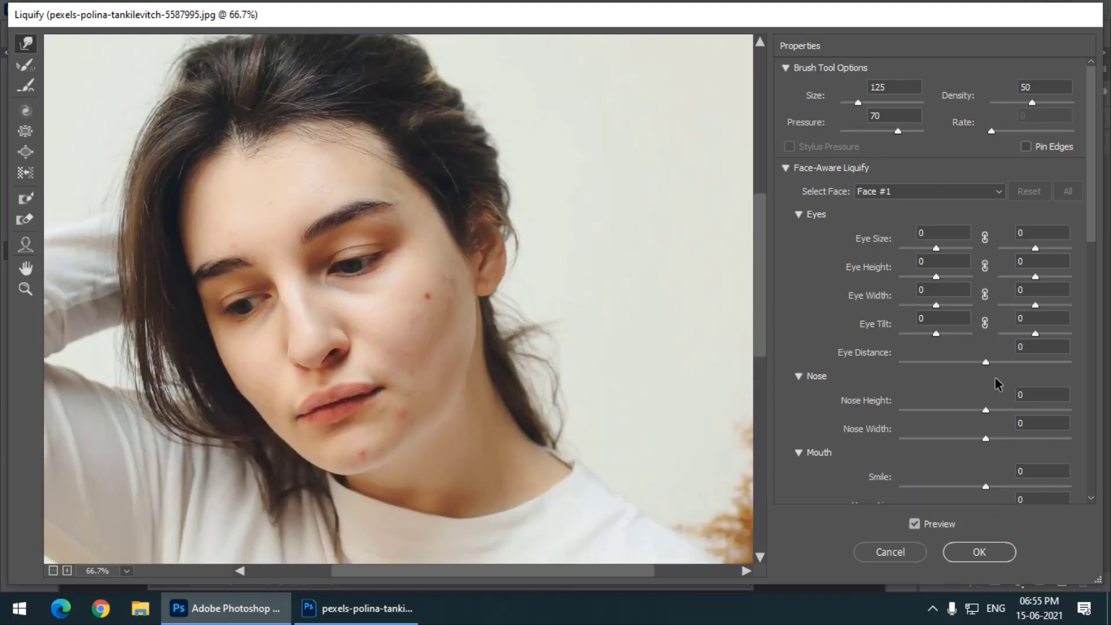
{"action": "left_click_drag", "start_coordinate": [1092, 229], "coordinate": [1110, 494]}
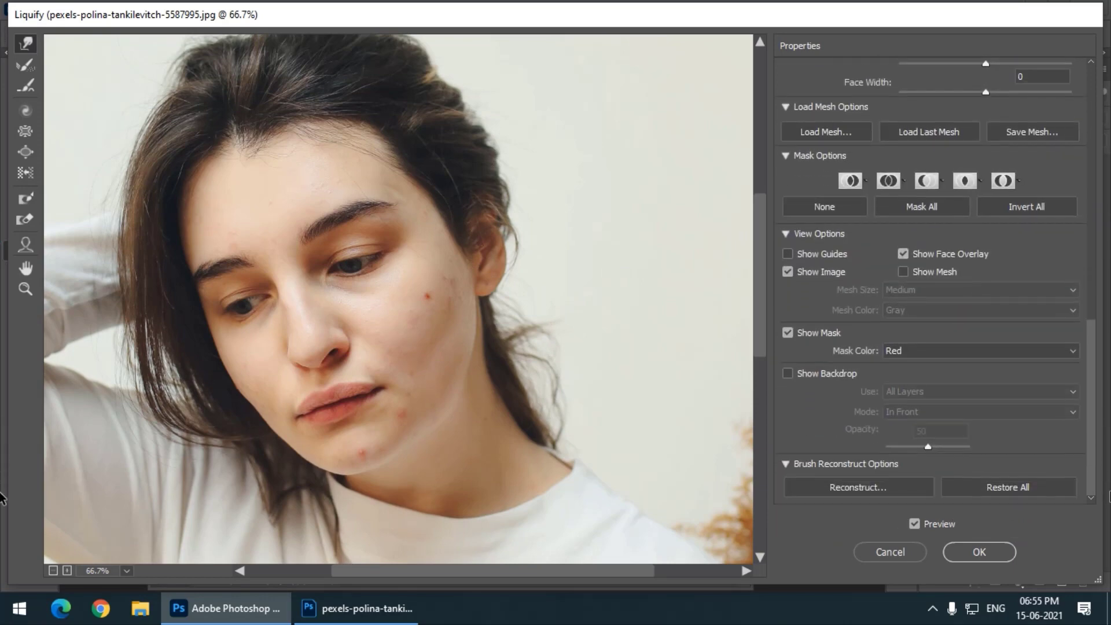
{"action": "left_click", "coordinate": [1036, 496]}
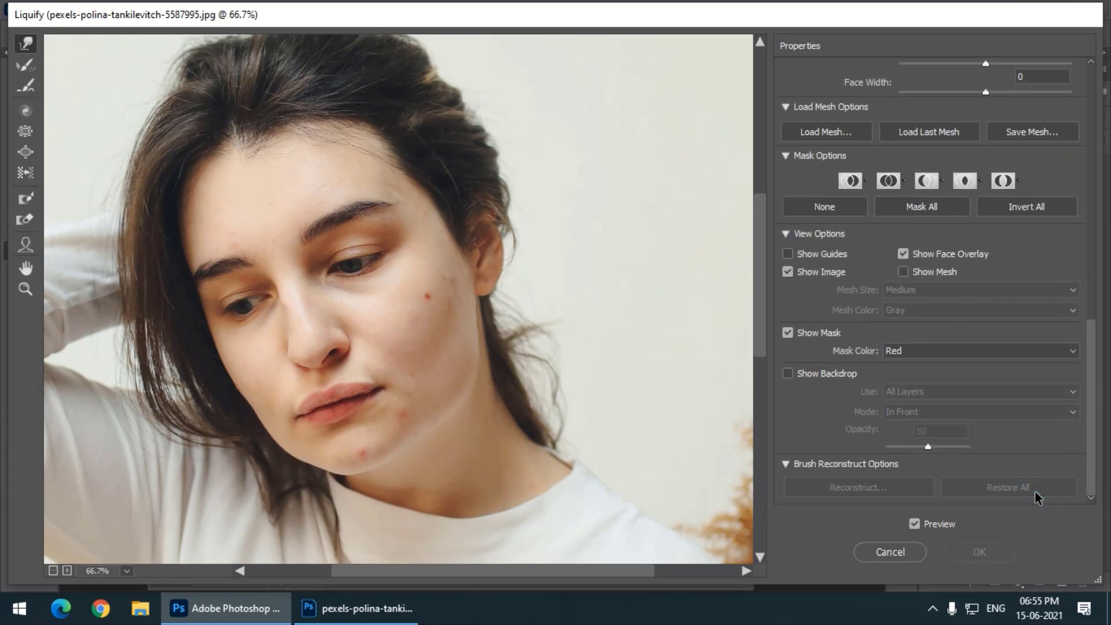
{"action": "key", "text": "alt"}
{"action": "key", "text": "alt"}
{"action": "key", "text": "ctrl+z"}
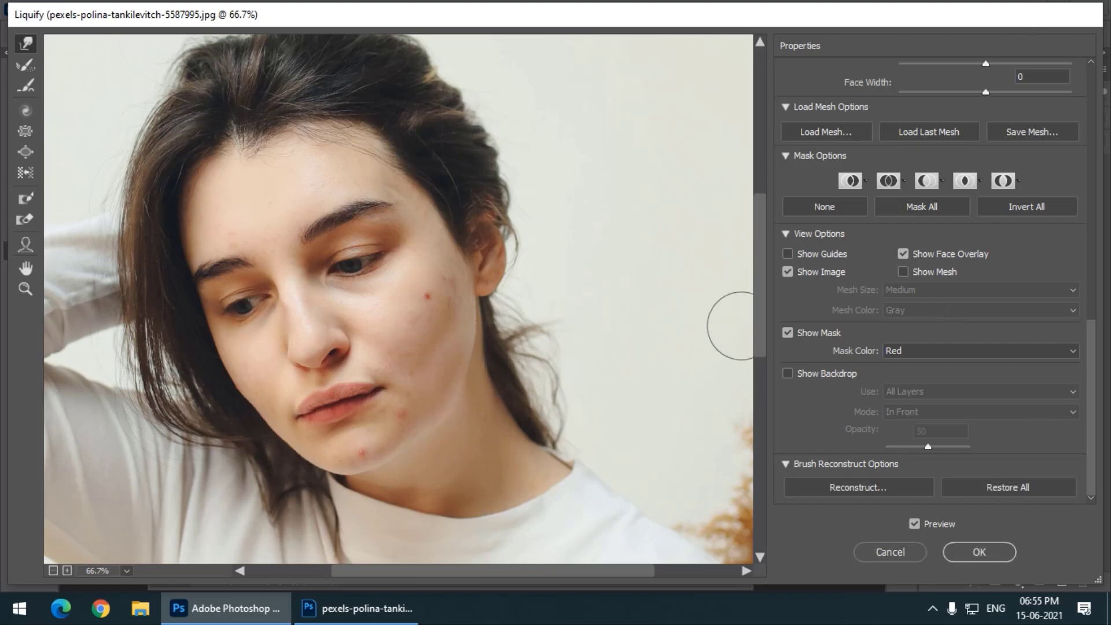
{"action": "scroll", "coordinate": [367, 342], "scroll_direction": "up", "scroll_amount": 1}
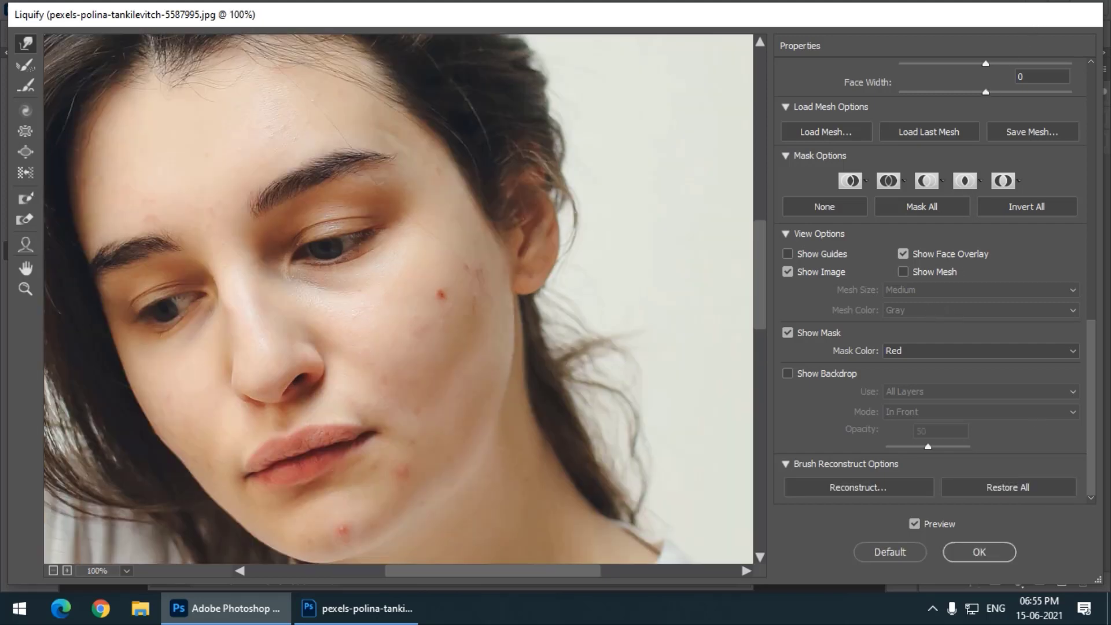
{"action": "scroll", "coordinate": [471, 331], "scroll_direction": "up", "scroll_amount": 1}
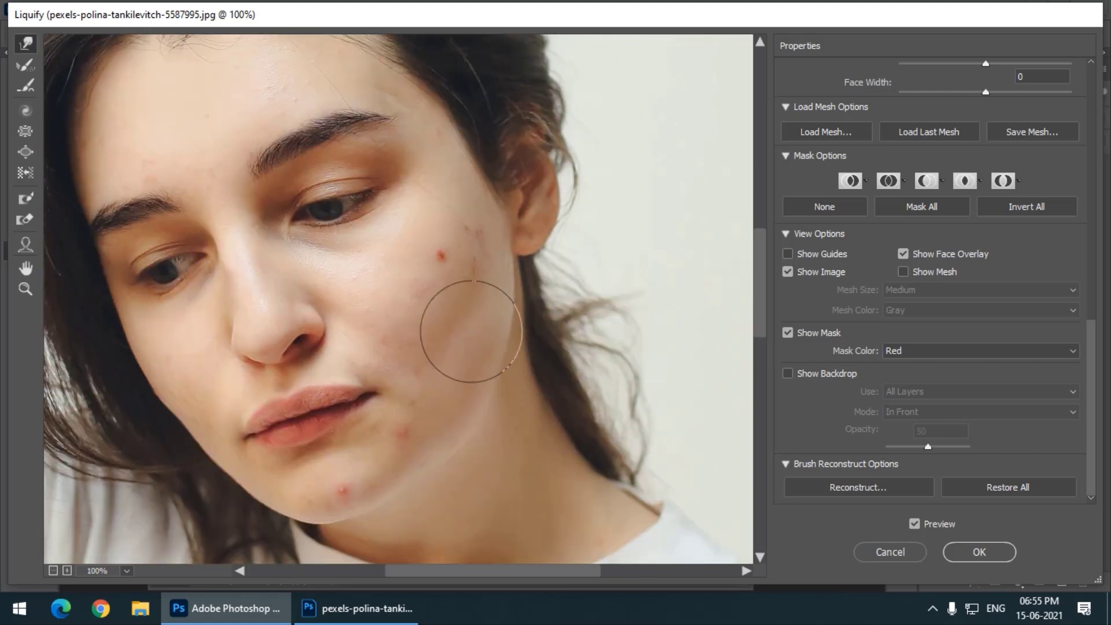
{"action": "left_click", "coordinate": [1002, 490]}
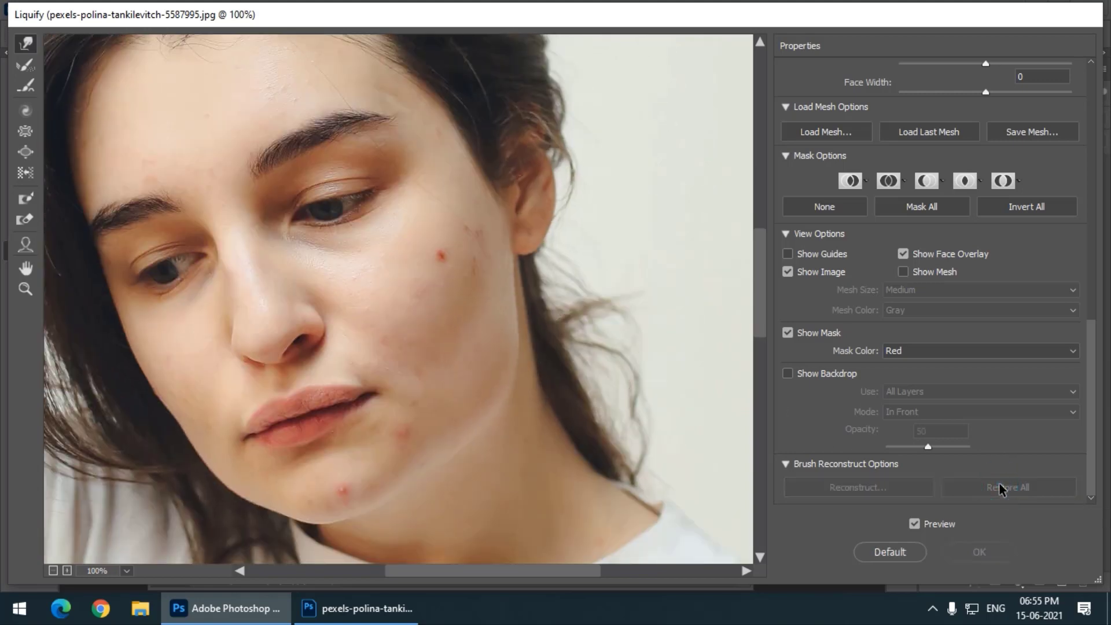
{"action": "key", "text": "ctrl+z"}
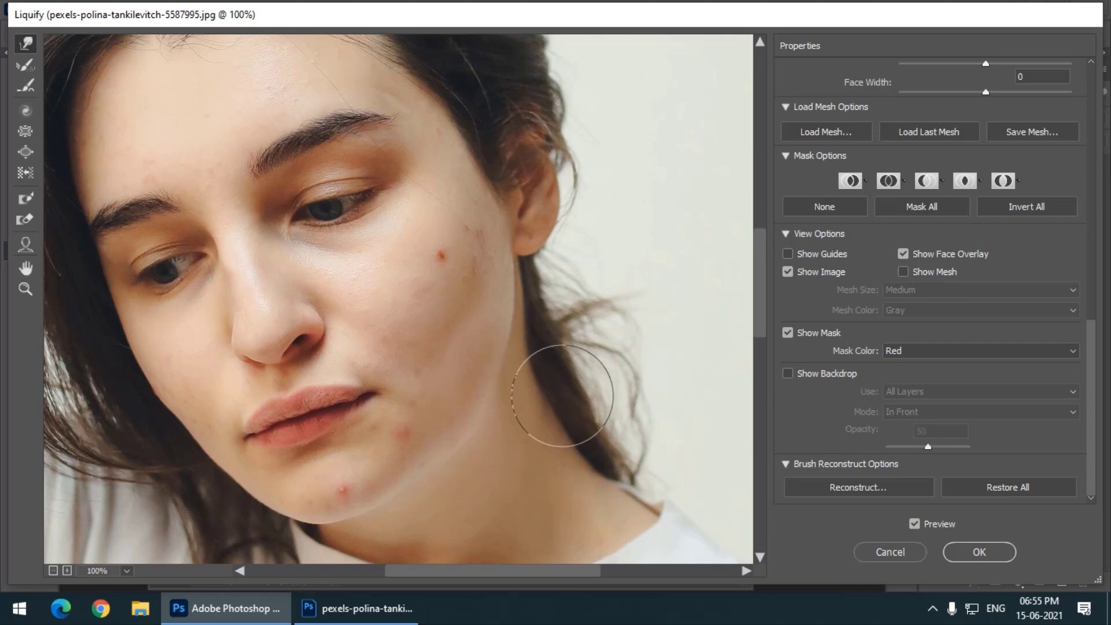
{"action": "scroll", "coordinate": [562, 396], "scroll_direction": "down", "scroll_amount": 1}
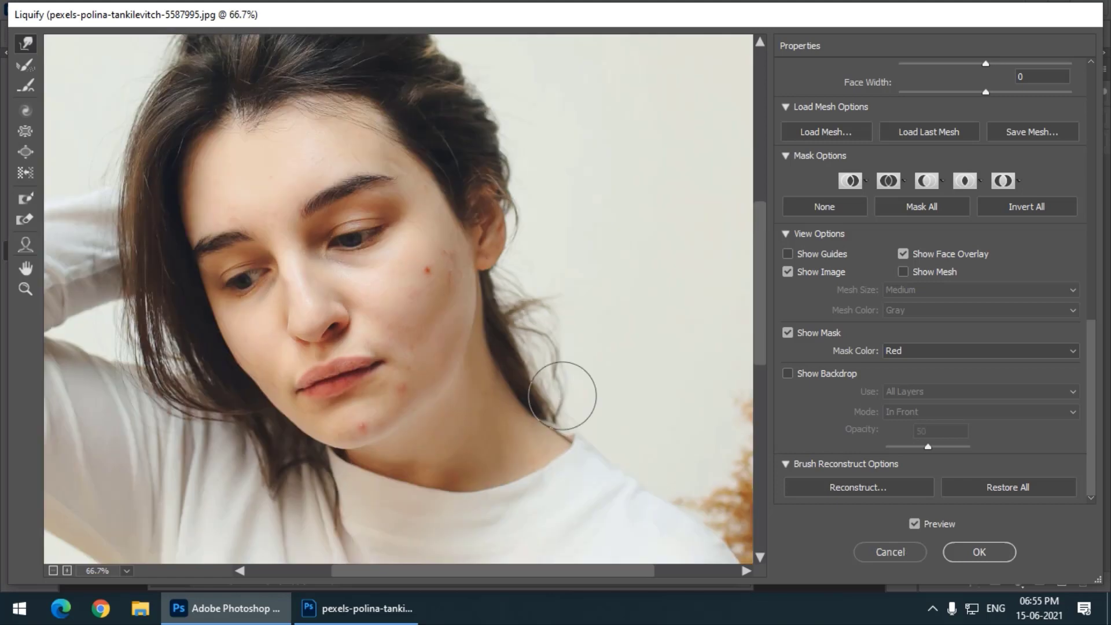
- Push the long hair beside the face outward with a size 250 Forward Warp brush and restore all changes
{"action": "left_click", "coordinate": [24, 45]}
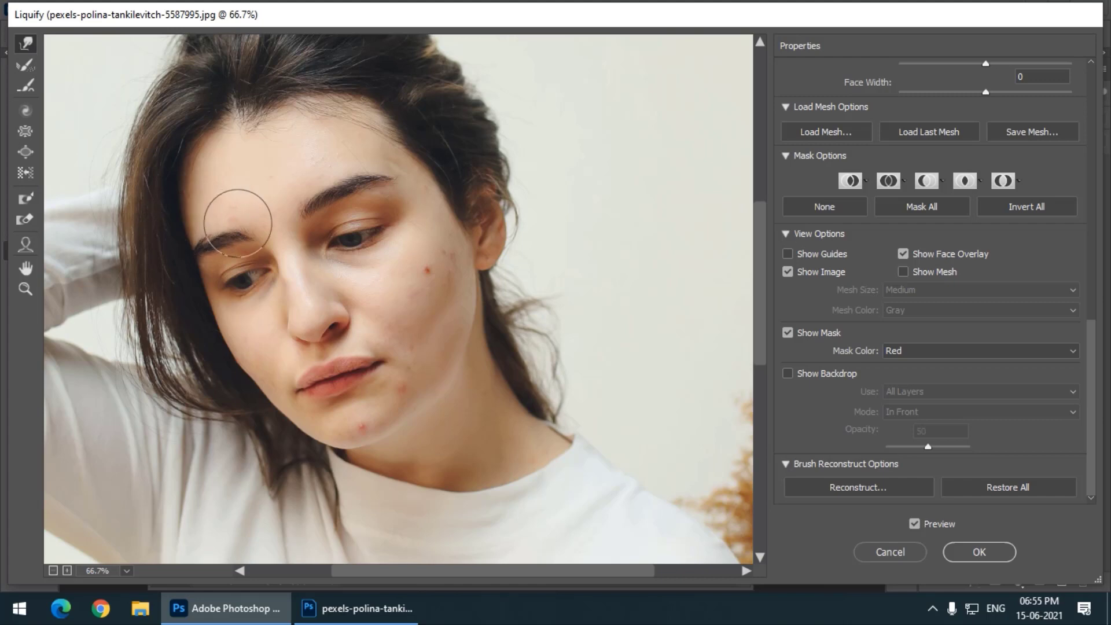
{"action": "left_click_drag", "start_coordinate": [136, 194], "coordinate": [155, 300]}
{"action": "scroll", "coordinate": [978, 182], "scroll_direction": "up", "scroll_amount": 10}
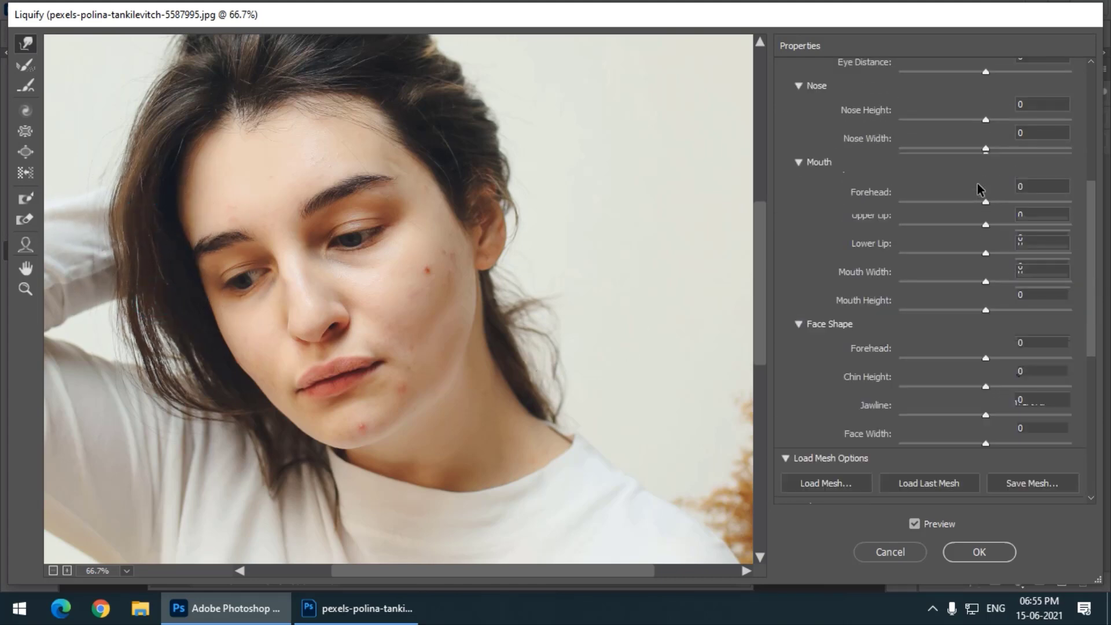
{"action": "scroll", "coordinate": [974, 182], "scroll_direction": "up", "scroll_amount": 1}
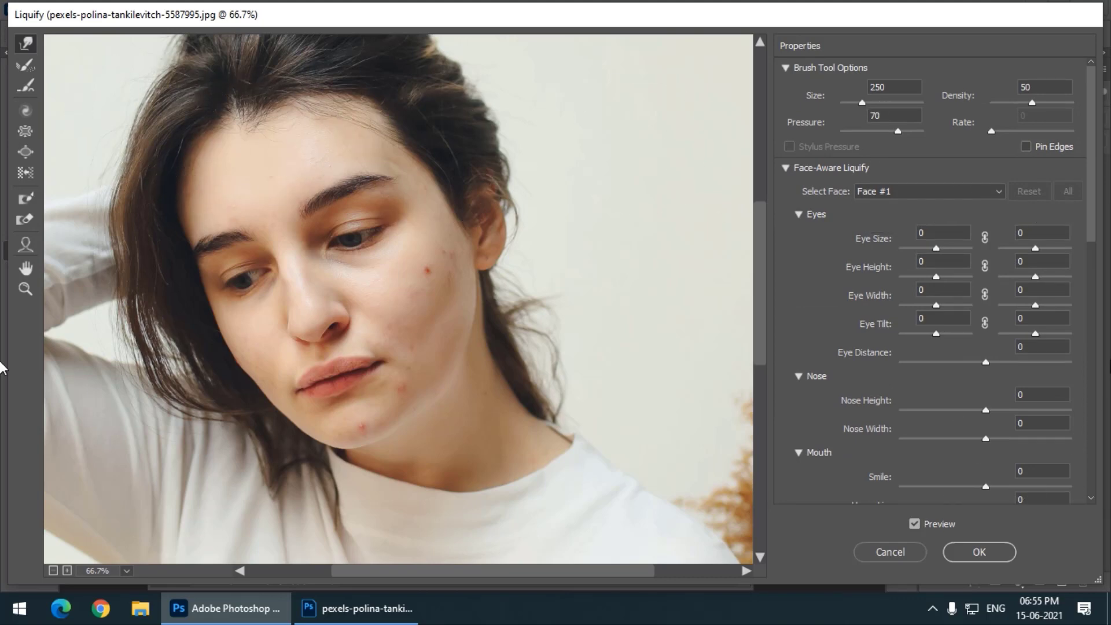
{"action": "left_click_drag", "start_coordinate": [1094, 231], "coordinate": [1105, 499]}
{"action": "left_click", "coordinate": [1033, 489]}
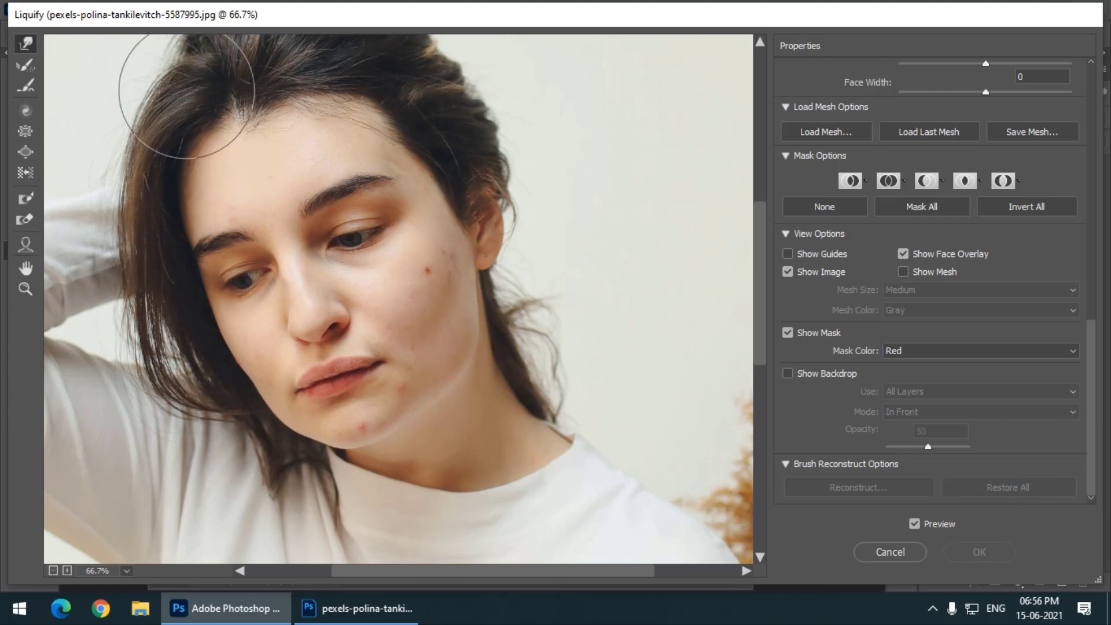
- Warp the hair near the ear and temple, and brush it back to its original shape with an enlarged Reconstruct brush
{"action": "left_click_drag", "start_coordinate": [451, 144], "coordinate": [462, 186]}
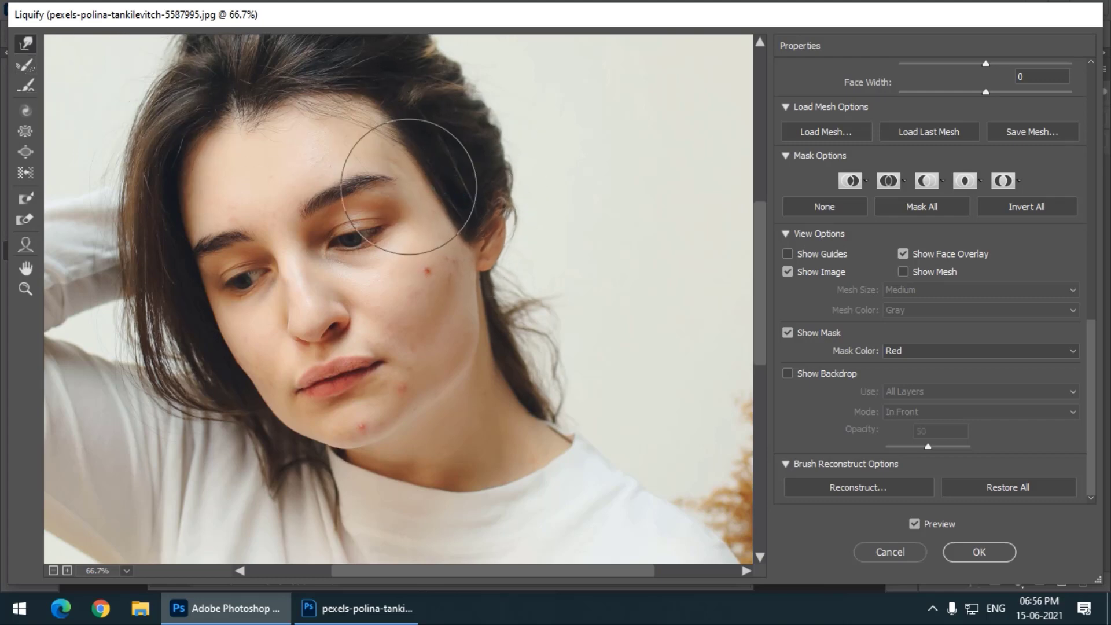
{"action": "left_click", "coordinate": [24, 65]}
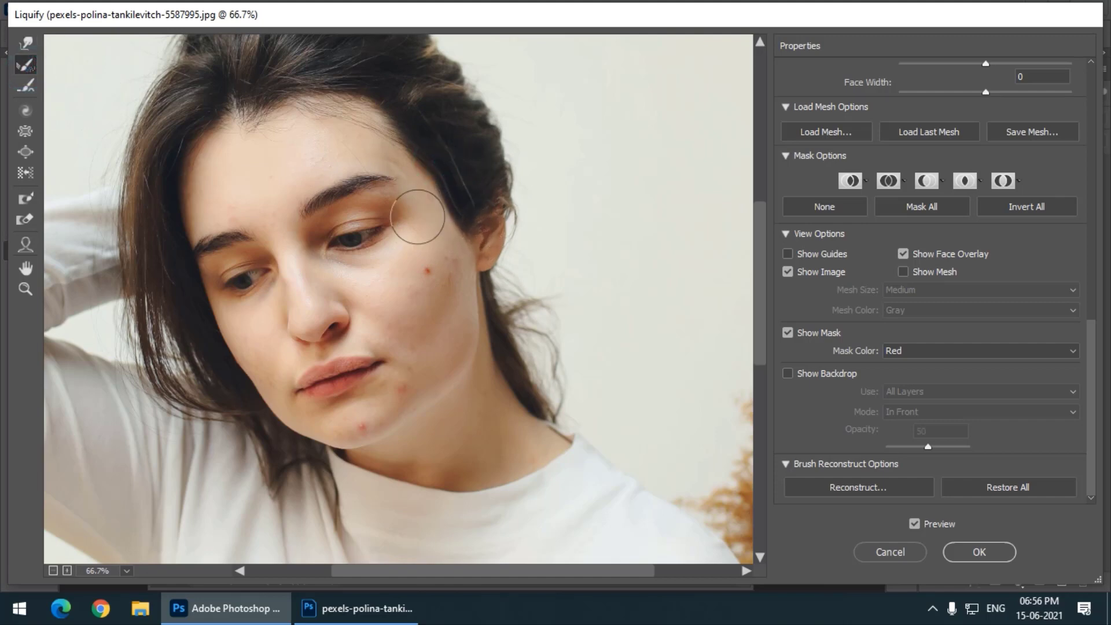
{"action": "key", "text": "bracketright"}
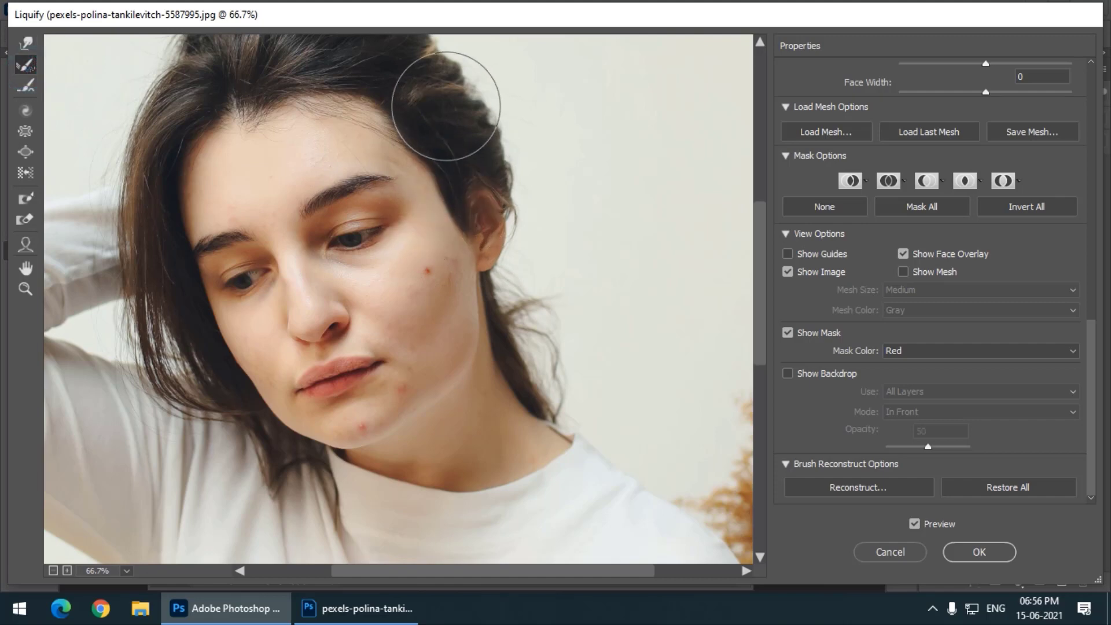
{"action": "mouse_move", "coordinate": [445, 151]}
{"action": "left_mouse_down"}
{"action": "mouse_move", "coordinate": [431, 187]}
{"action": "mouse_move", "coordinate": [438, 222]}
{"action": "left_mouse_up"}
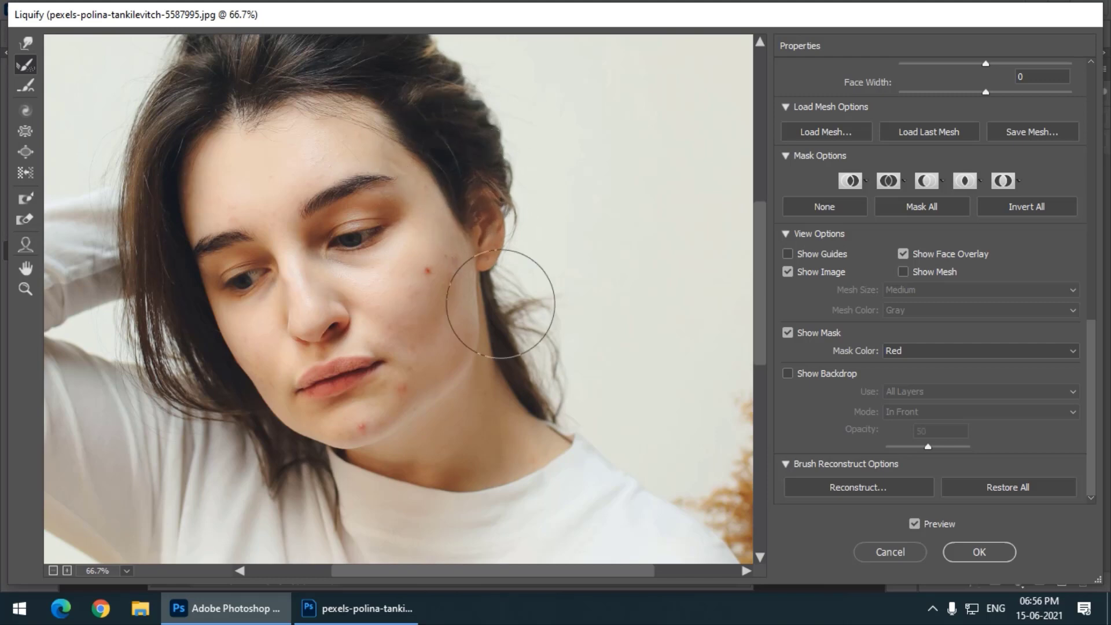
{"action": "mouse_move", "coordinate": [449, 196]}
{"action": "left_mouse_down"}
{"action": "mouse_move", "coordinate": [504, 228]}
{"action": "mouse_move", "coordinate": [427, 222]}
{"action": "left_mouse_up"}
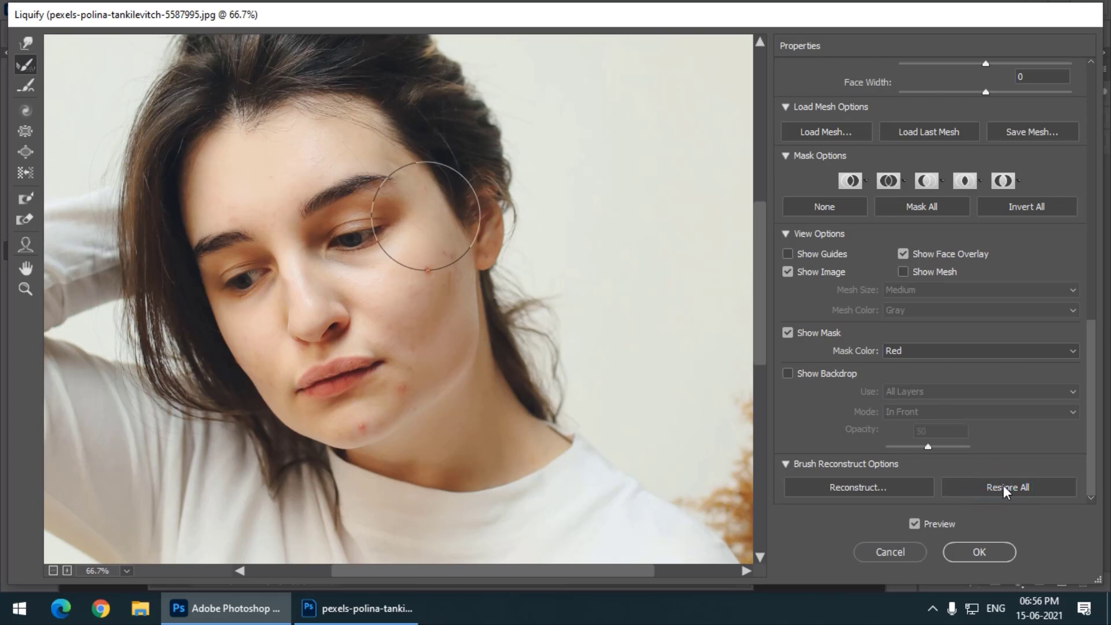
- Restore all remaining Liquify changes and close the filter
{"action": "left_click", "coordinate": [1021, 489]}
{"action": "key", "text": "Return"}
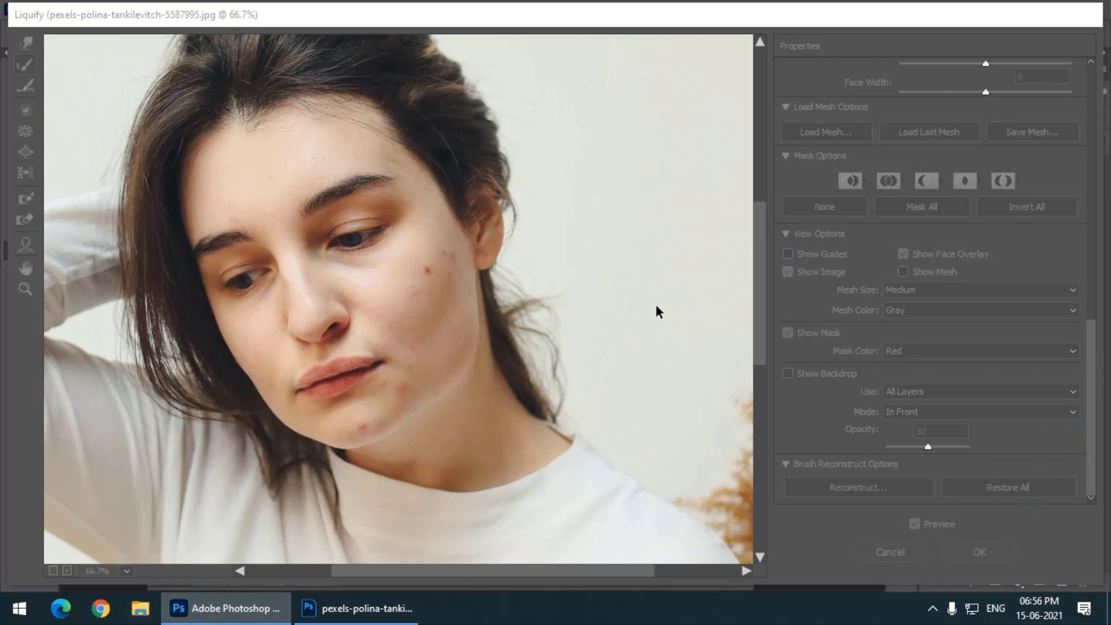
- Stretch the earlobe downward with the Forward Warp tool
{"action": "left_click", "coordinate": [618, 20]}
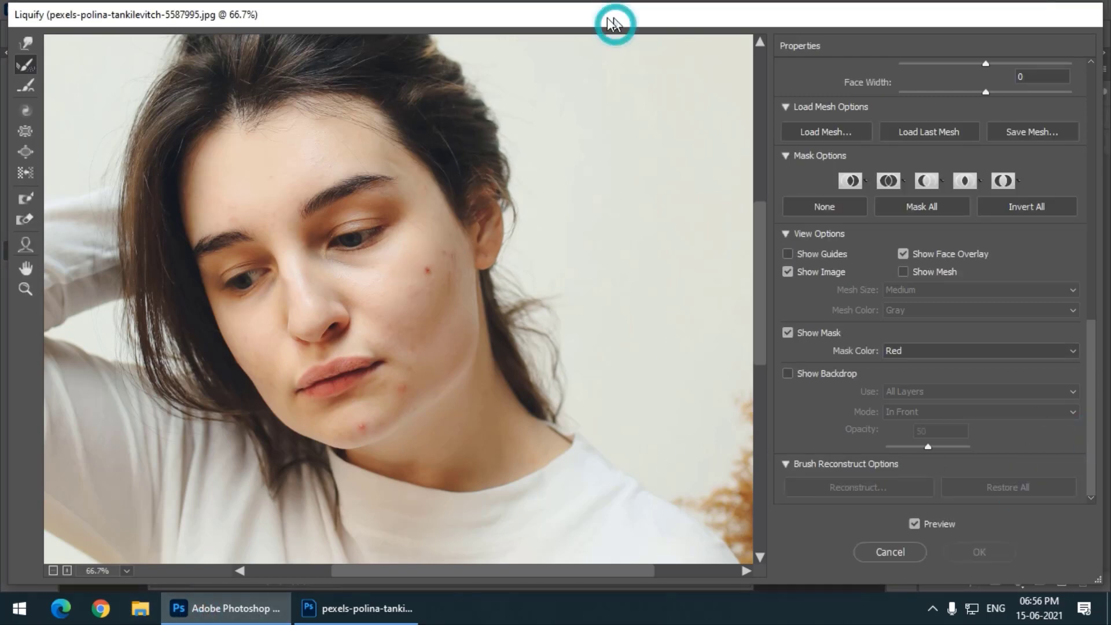
{"action": "left_click", "coordinate": [25, 43]}
{"action": "left_click", "coordinate": [475, 282]}
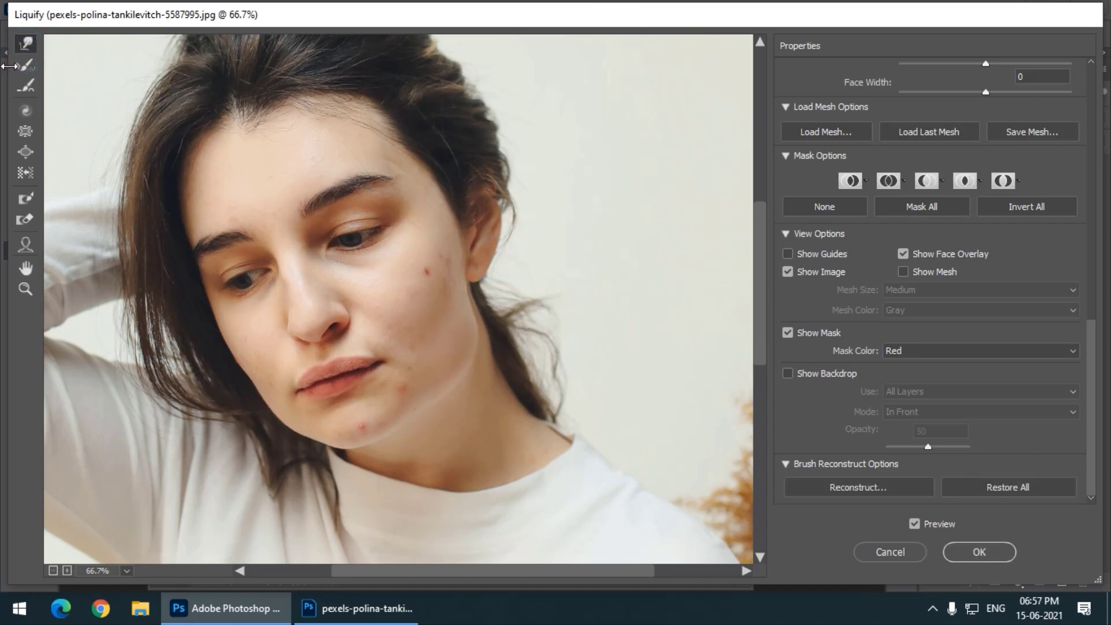
- Smooth the distorted ear and jaw edge with an enlarged Smooth brush, and restore all changes
{"action": "left_click", "coordinate": [27, 87]}
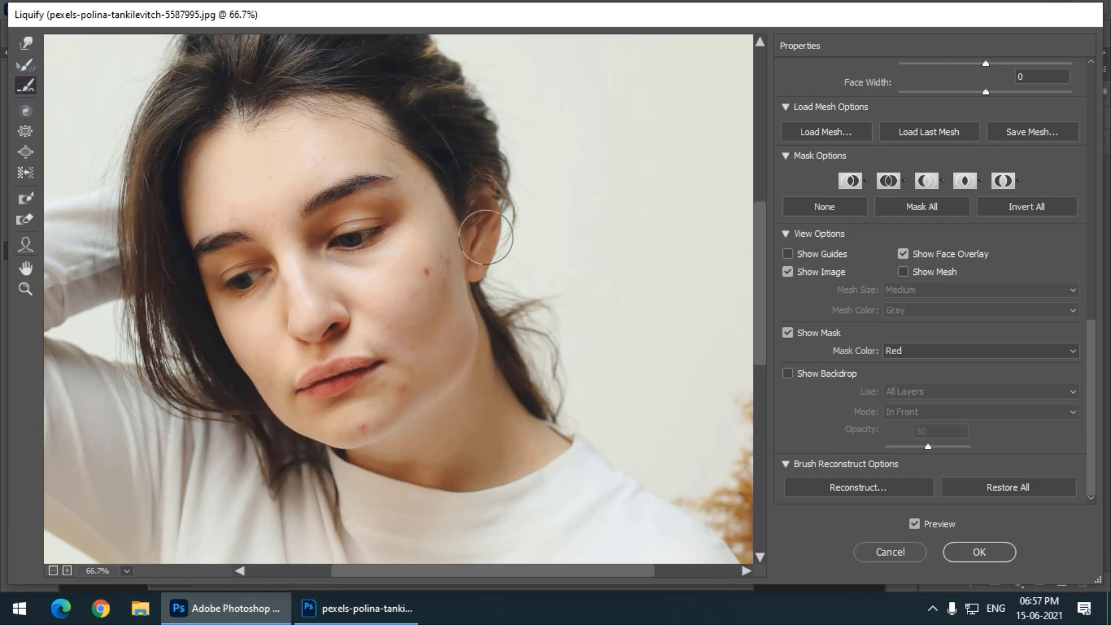
{"action": "key", "text": "bracketright"}
{"action": "key", "text": "bracketright"}
{"action": "key", "text": "bracketright"}
{"action": "key", "text": "bracketright"}
{"action": "left_click_drag", "start_coordinate": [470, 238], "coordinate": [486, 323]}
{"action": "left_click_drag", "start_coordinate": [477, 198], "coordinate": [487, 342]}
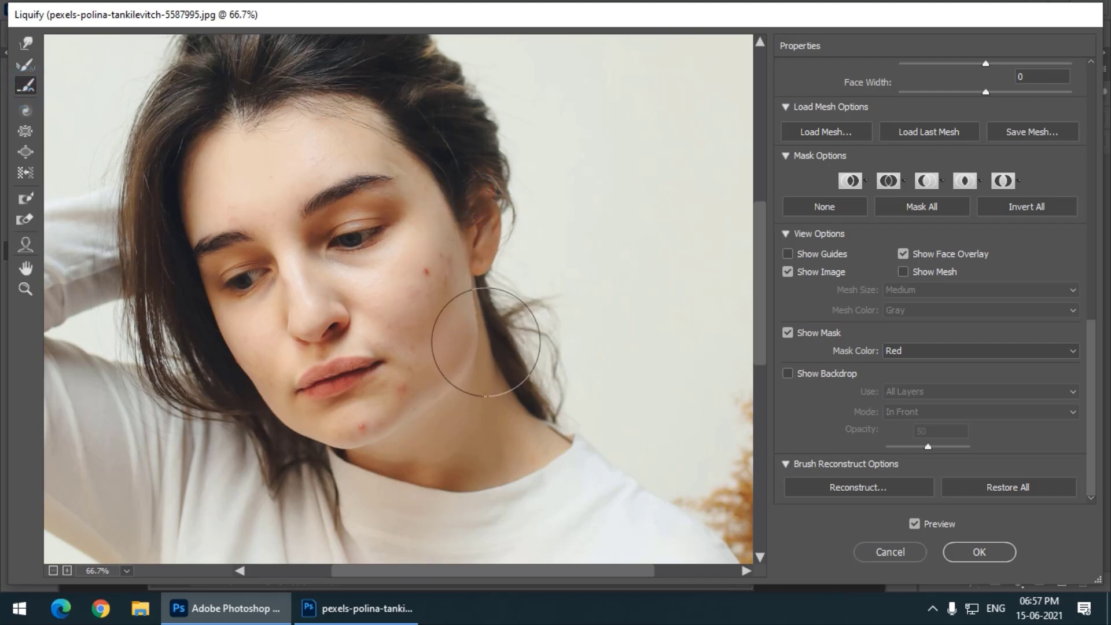
{"action": "left_click_drag", "start_coordinate": [464, 175], "coordinate": [481, 395]}
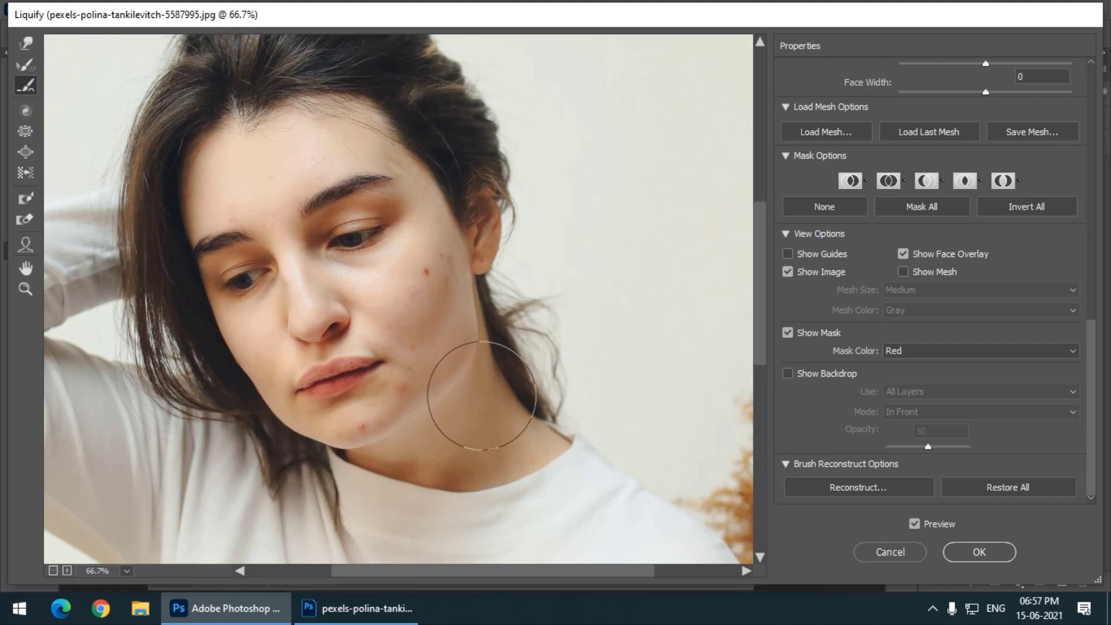
{"action": "left_click", "coordinate": [1041, 487]}
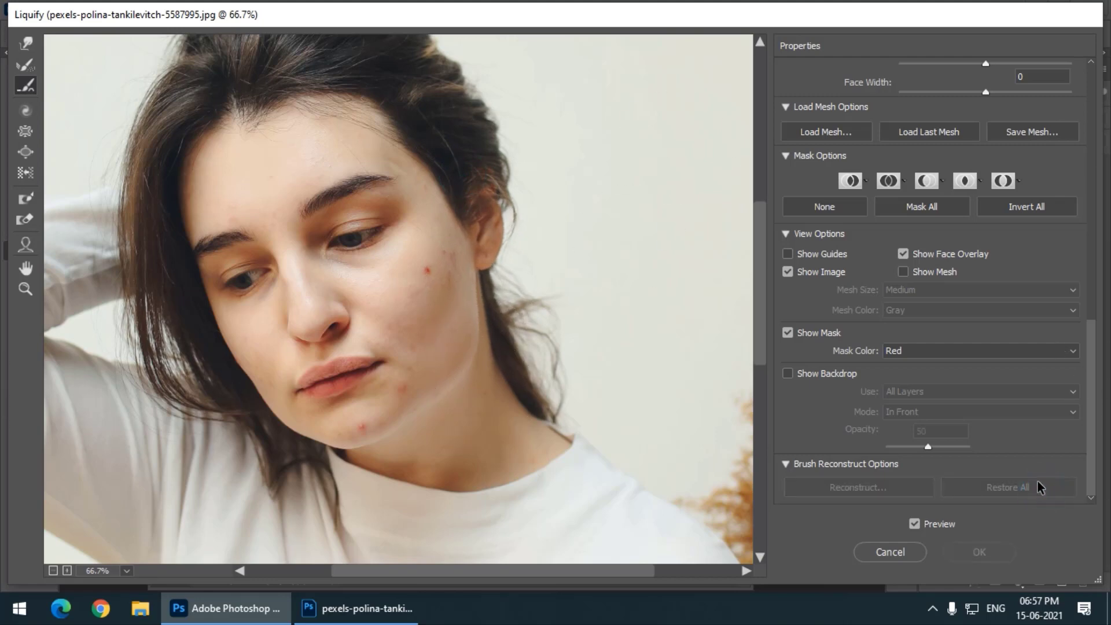
- Twirl both eyes and the hair above the ear with an enlarged Twirl Clockwise brush, and restore all changes
{"action": "left_click", "coordinate": [26, 110]}
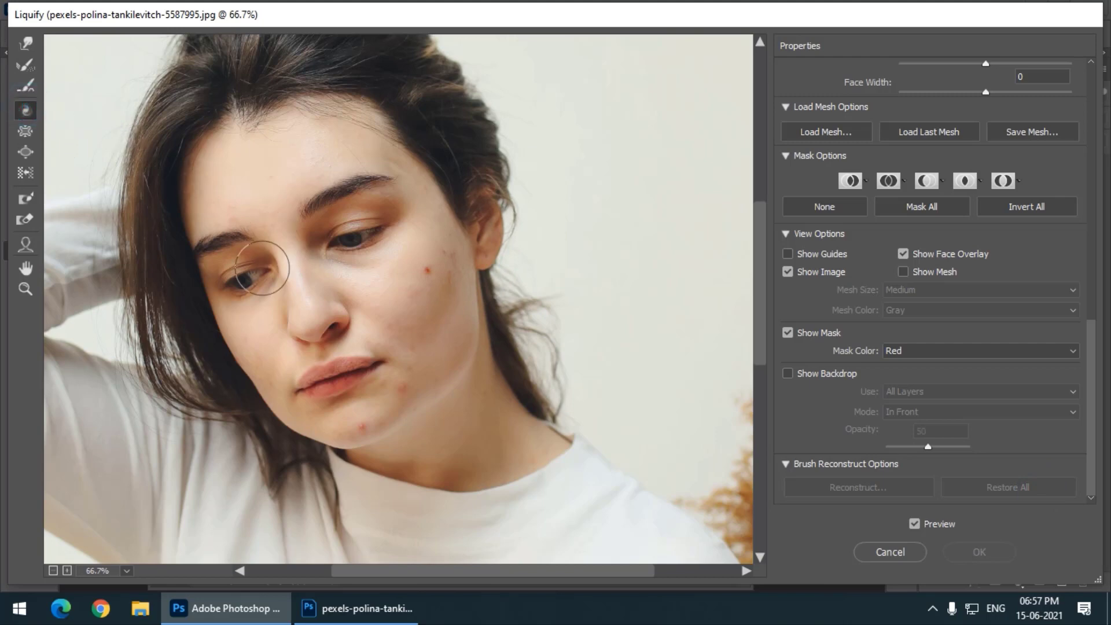
{"action": "key", "text": "bracketright"}
{"action": "key", "text": "bracketright"}
{"action": "key", "text": "bracketright"}
{"action": "key", "text": "bracketright"}
{"action": "key", "text": "bracketright"}
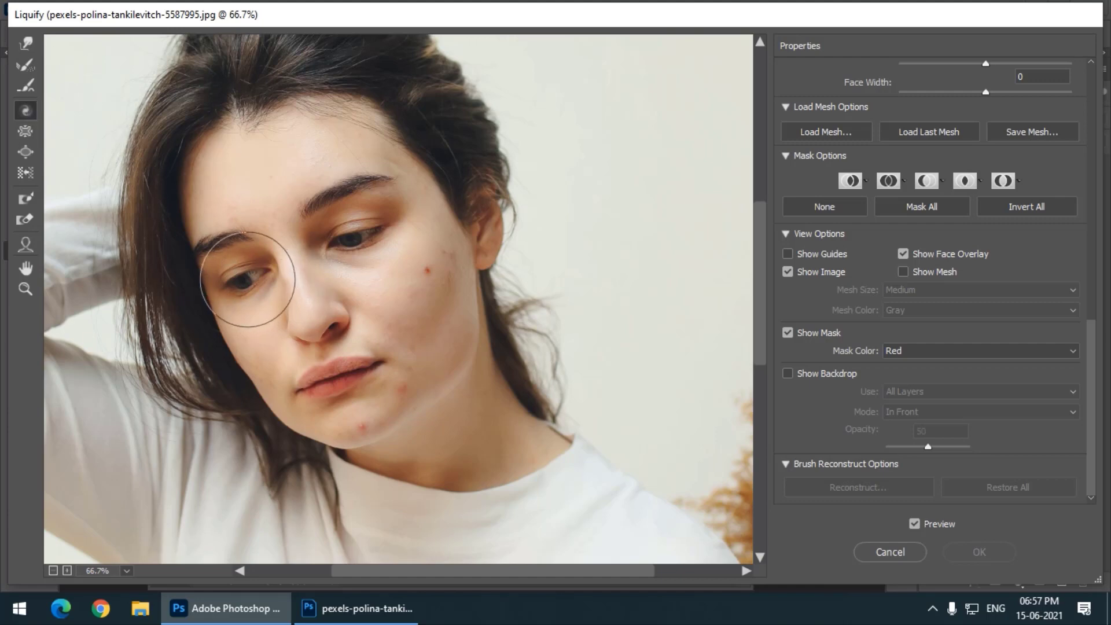
{"action": "mouse_move", "coordinate": [248, 280]}
{"action": "left_mouse_down"}
{"action": "mouse_move", "coordinate": [325, 267]}
{"action": "mouse_move", "coordinate": [359, 243]}
{"action": "left_mouse_up"}
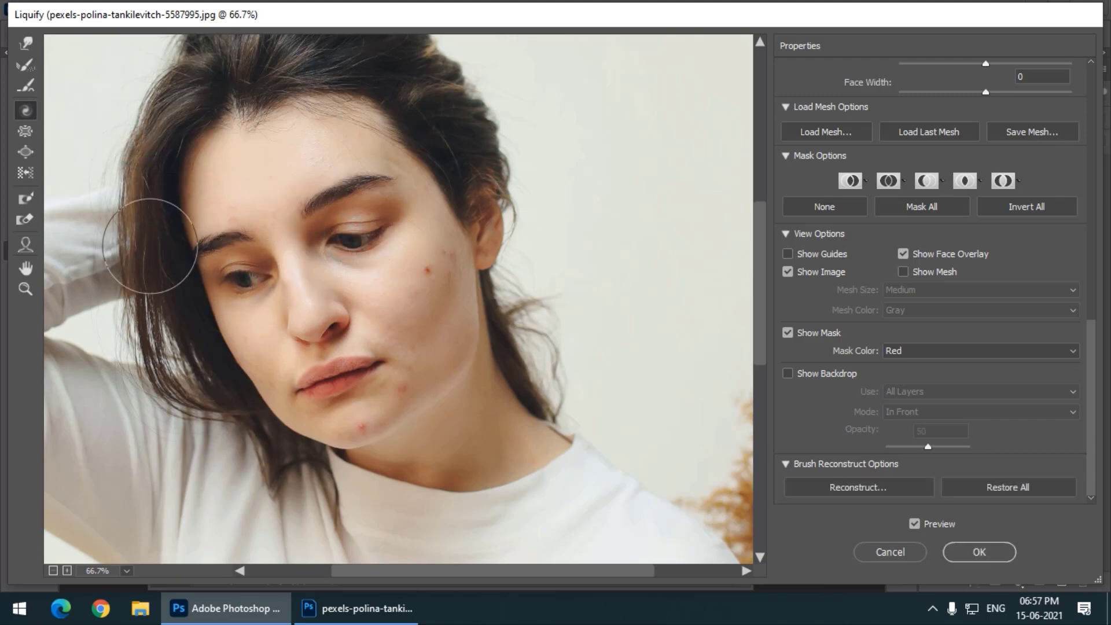
{"action": "left_click", "coordinate": [464, 138]}
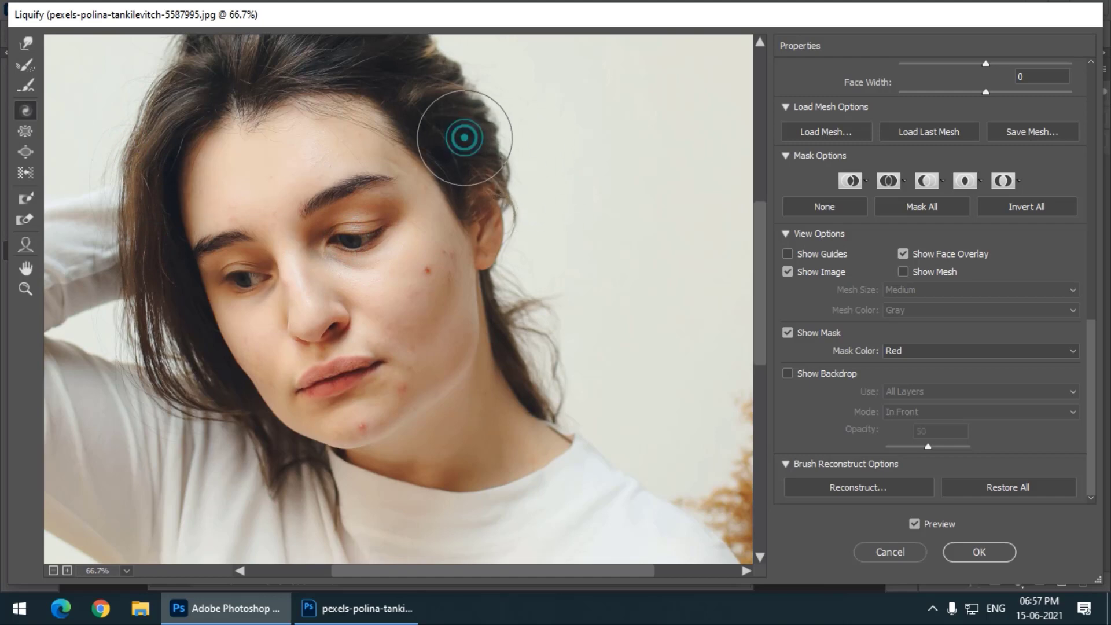
{"action": "left_click", "coordinate": [1062, 492]}
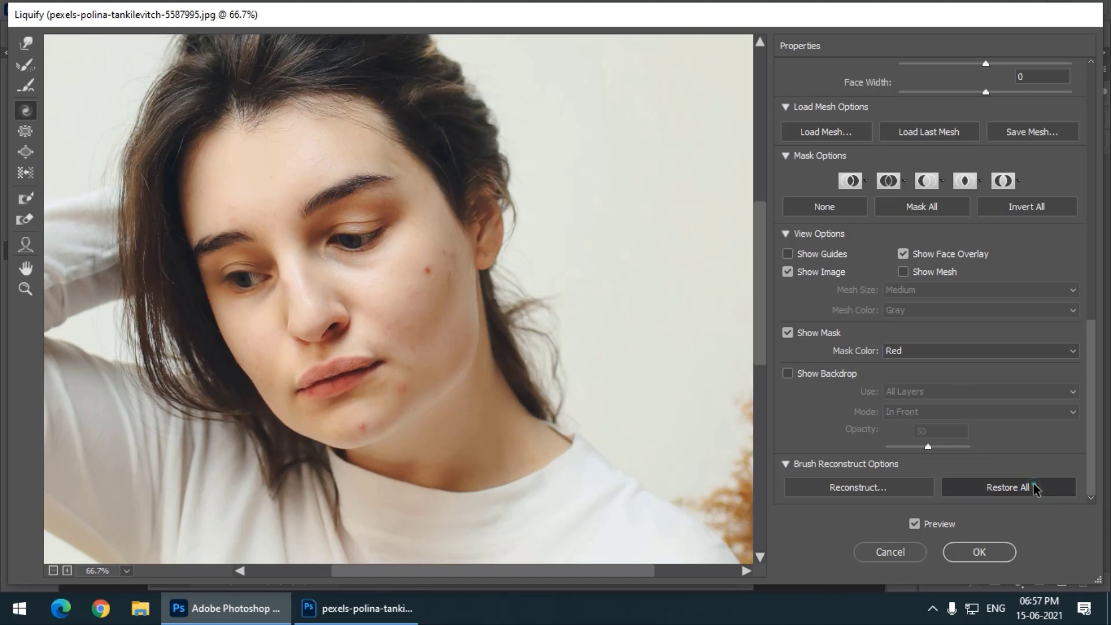
- Shrink the nose with the Pucker tool, restore all changes, and pucker the nose once more before undoing it
{"action": "left_click", "coordinate": [26, 133]}
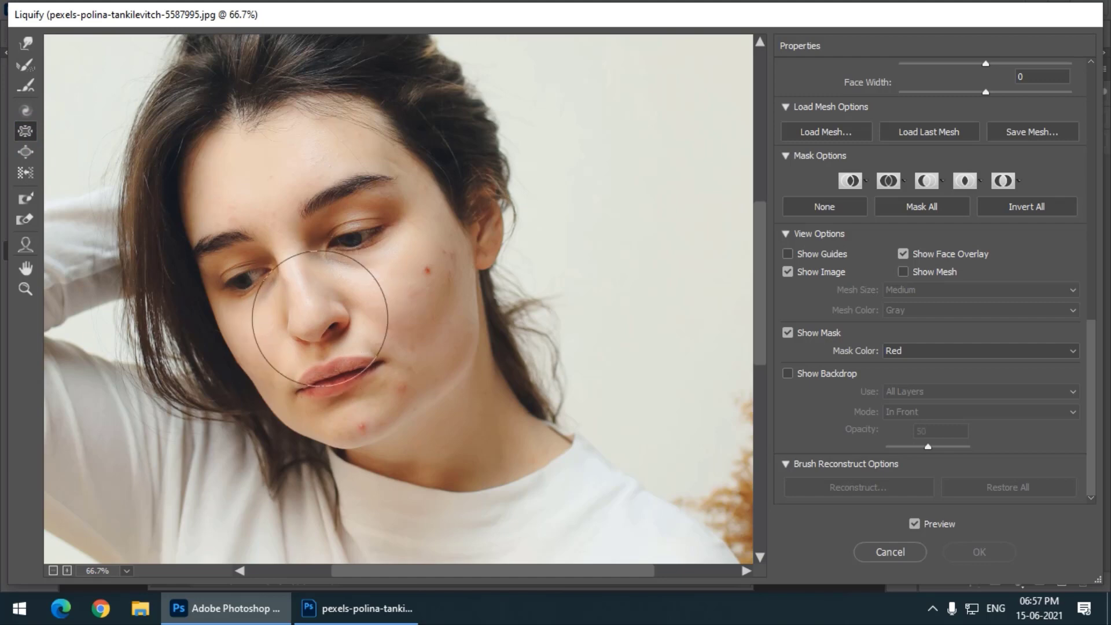
{"action": "left_click", "coordinate": [314, 309]}
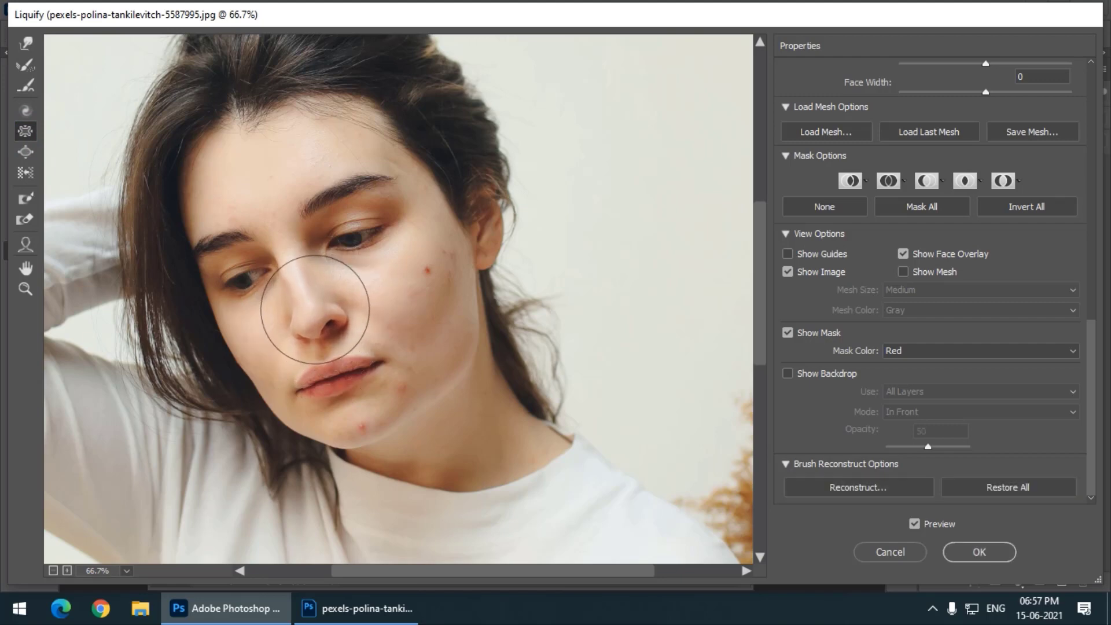
{"action": "left_click", "coordinate": [314, 309]}
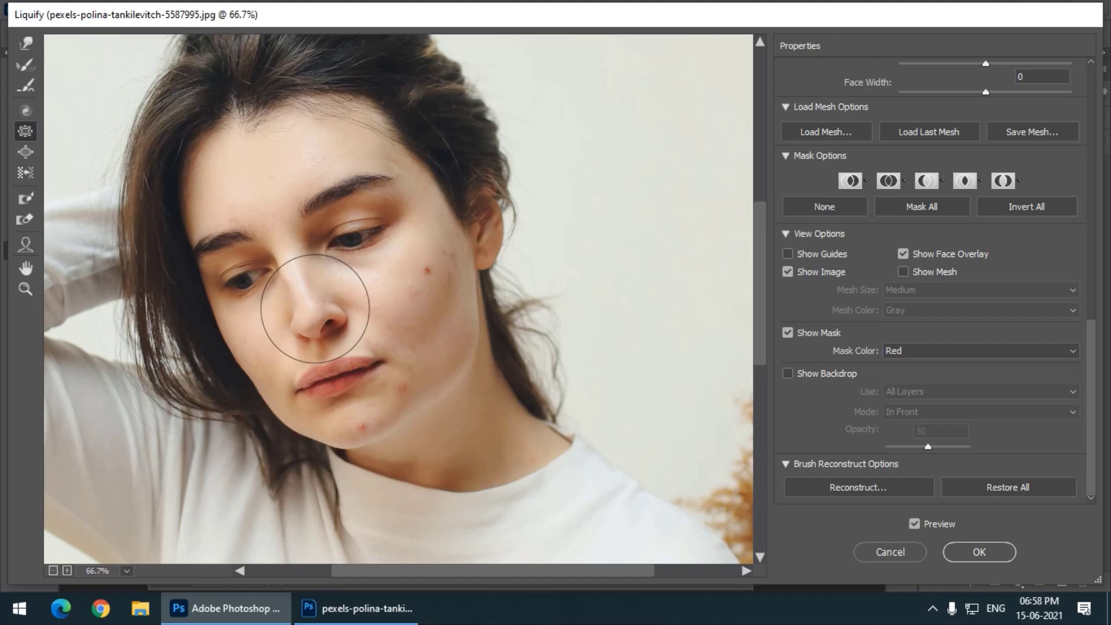
{"action": "left_click", "coordinate": [1032, 484]}
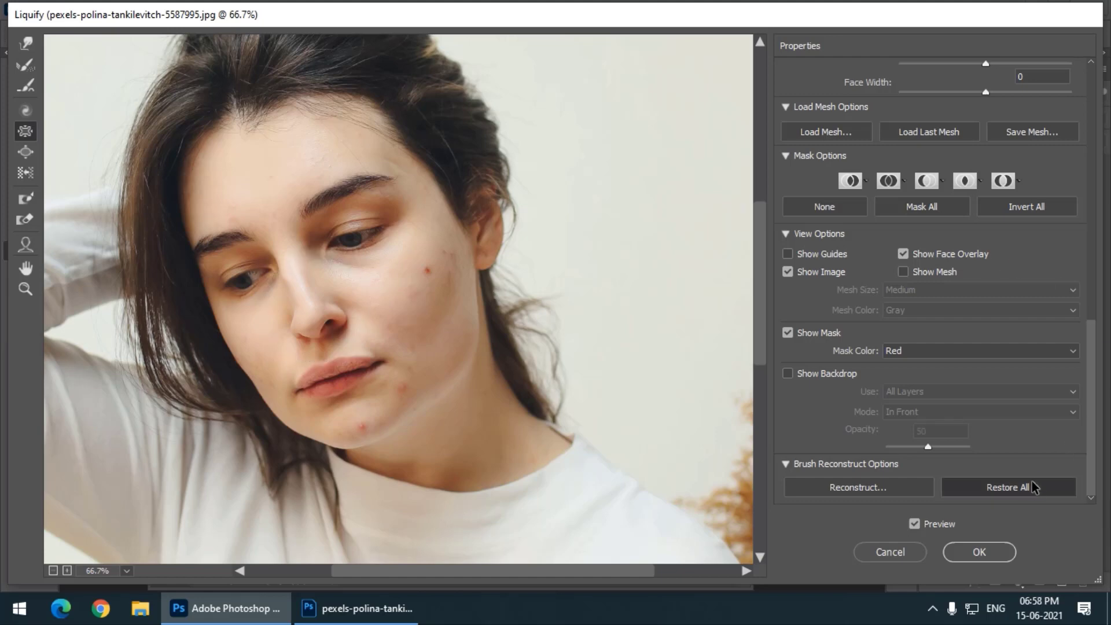
{"action": "left_click_drag", "start_coordinate": [318, 318], "coordinate": [333, 313]}
{"action": "key", "text": "ctrl+z"}
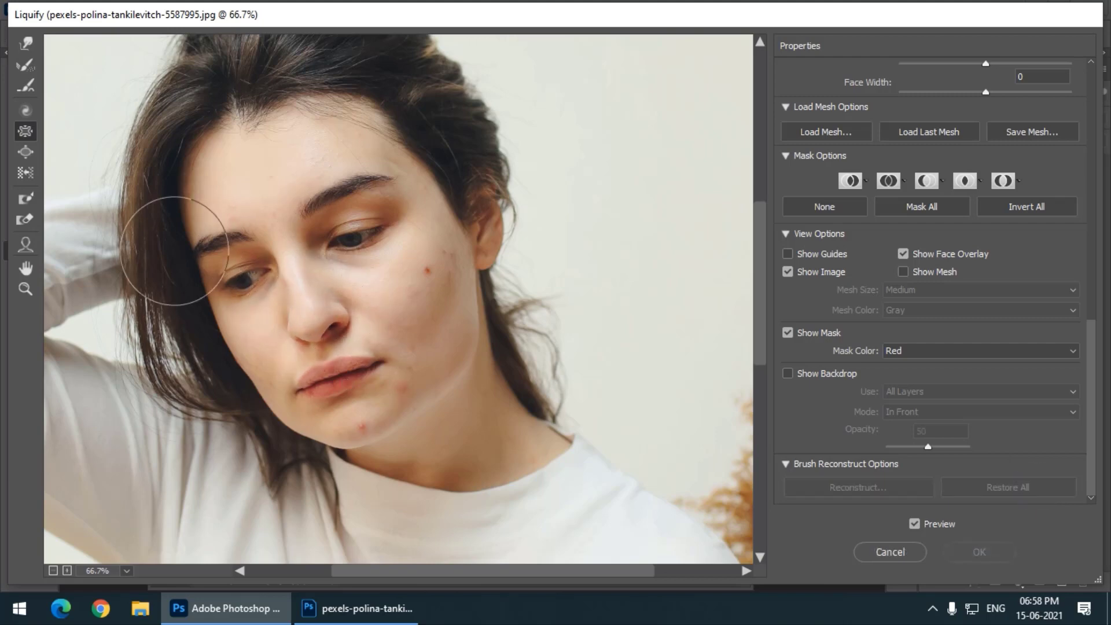
- Enlarge the nose and both eyes using the Bloat tool with a bigger brush
{"action": "left_click", "coordinate": [27, 153]}
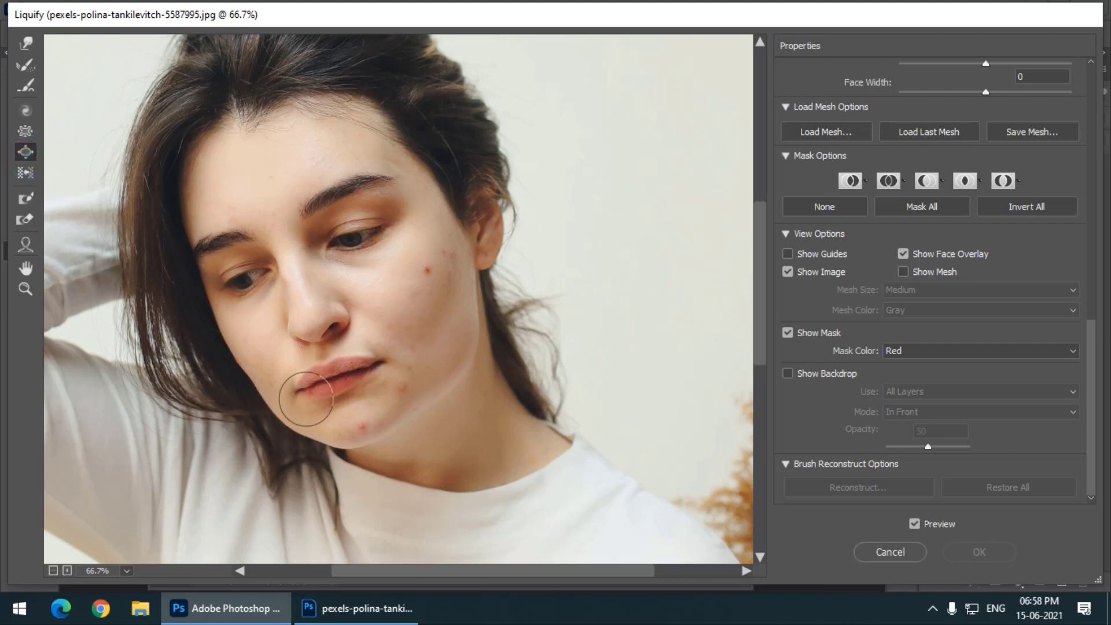
{"action": "key", "text": "bracketright"}
{"action": "key", "text": "bracketright"}
{"action": "key", "text": "bracketright"}
{"action": "key", "text": "bracketright"}
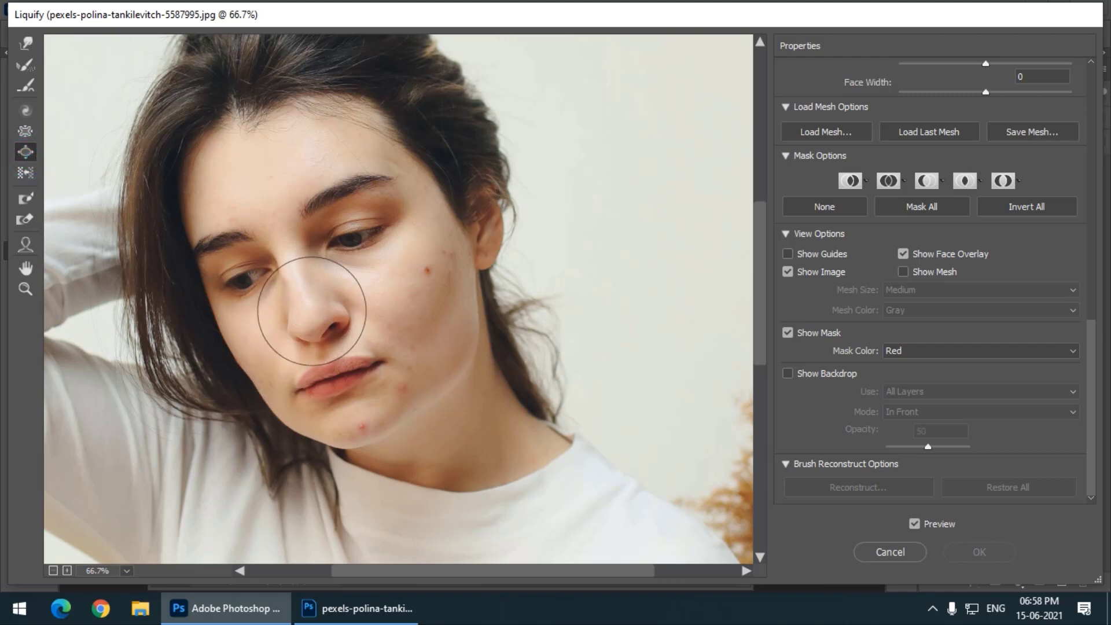
{"action": "left_click", "coordinate": [311, 311]}
{"action": "left_click", "coordinate": [357, 240]}
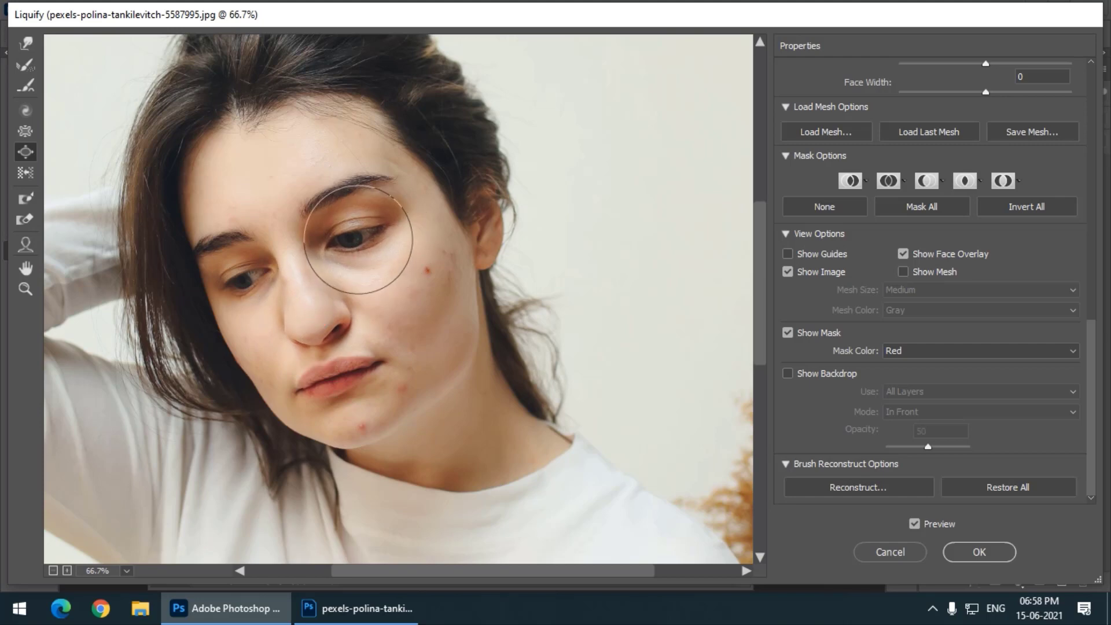
{"action": "left_click", "coordinate": [249, 272]}
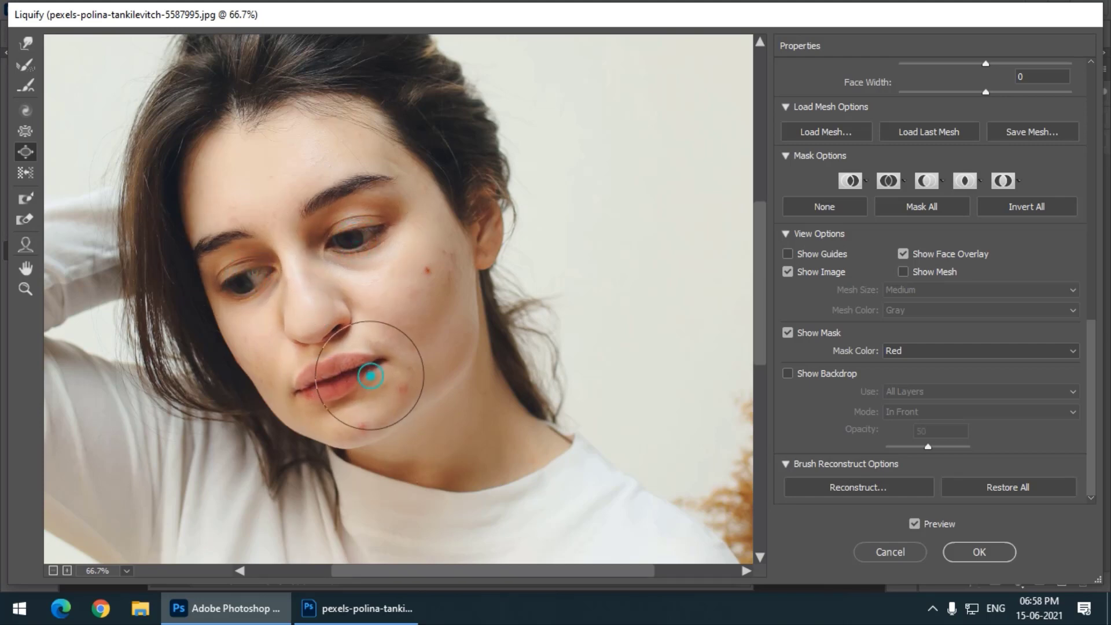
- Plump up the lips with the Bloat tool and restore all changes
{"action": "left_click", "coordinate": [349, 376]}
{"action": "left_click", "coordinate": [297, 381]}
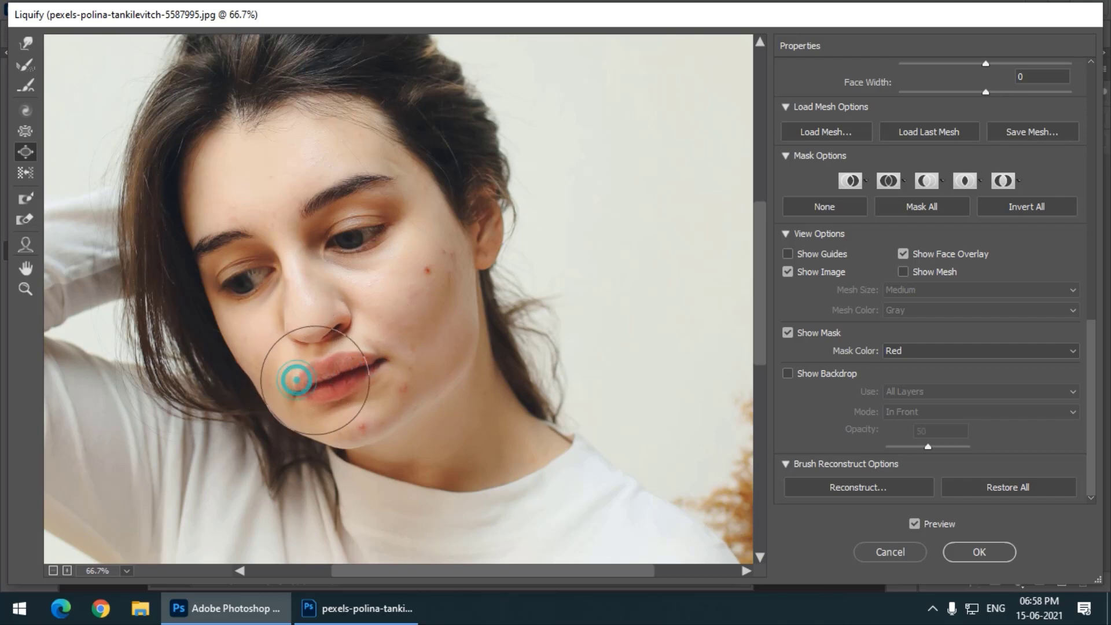
{"action": "left_click", "coordinate": [361, 371]}
{"action": "left_click", "coordinate": [1013, 492]}
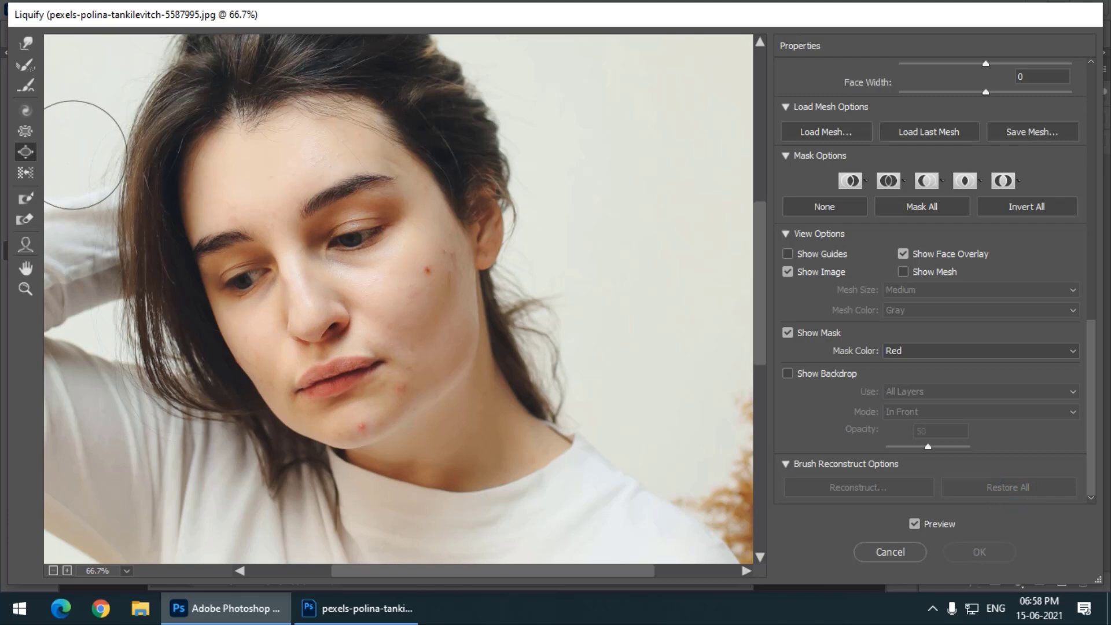
- Shift the hair along the hairline and crown with an enlarged Push Left brush, and restore all changes
{"action": "left_click", "coordinate": [27, 173]}
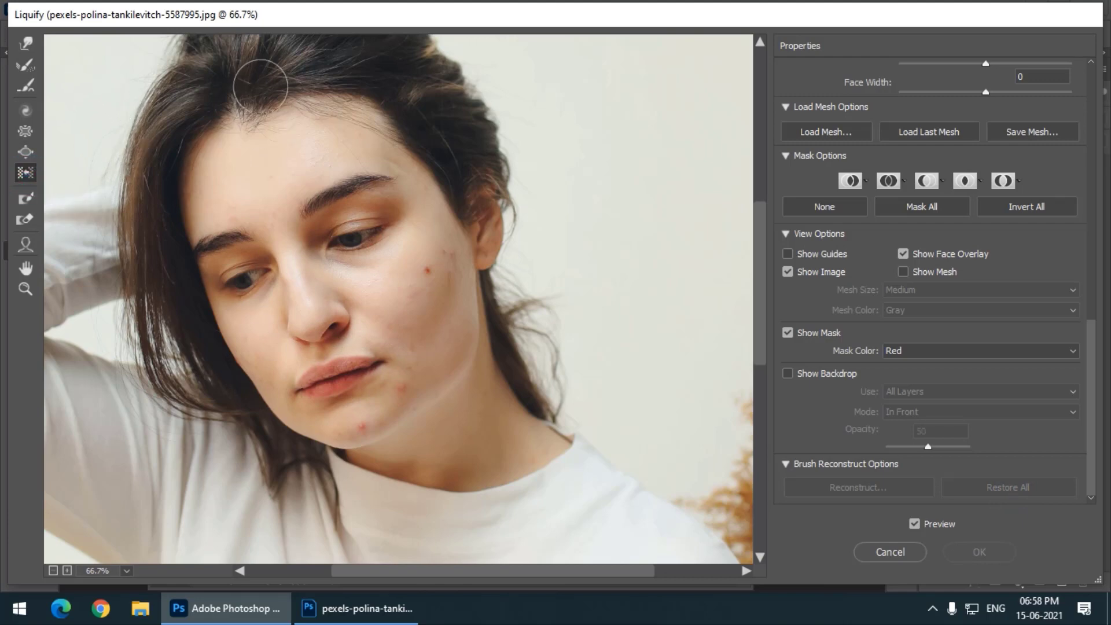
{"action": "key", "text": "bracketright"}
{"action": "key", "text": "bracketright"}
{"action": "key", "text": "bracketright"}
{"action": "key", "text": "bracketright"}
{"action": "key", "text": "bracketright"}
{"action": "mouse_move", "coordinate": [342, 48]}
{"action": "left_mouse_down"}
{"action": "mouse_move", "coordinate": [301, 52]}
{"action": "mouse_move", "coordinate": [356, 58]}
{"action": "mouse_move", "coordinate": [318, 65]}
{"action": "mouse_move", "coordinate": [382, 70]}
{"action": "mouse_move", "coordinate": [350, 84]}
{"action": "mouse_move", "coordinate": [285, 86]}
{"action": "mouse_move", "coordinate": [261, 74]}
{"action": "mouse_move", "coordinate": [112, 112]}
{"action": "mouse_move", "coordinate": [141, 111]}
{"action": "left_mouse_up"}
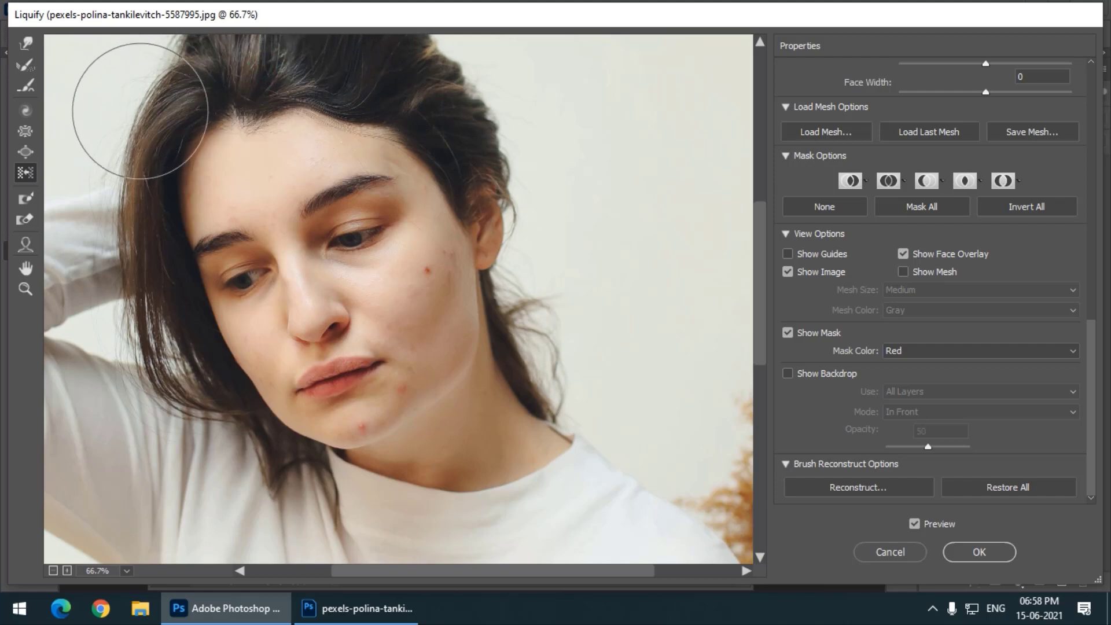
{"action": "mouse_move", "coordinate": [442, 137]}
{"action": "left_mouse_down"}
{"action": "mouse_move", "coordinate": [428, 137]}
{"action": "mouse_move", "coordinate": [397, 69]}
{"action": "mouse_move", "coordinate": [383, 74]}
{"action": "mouse_move", "coordinate": [427, 100]}
{"action": "mouse_move", "coordinate": [397, 62]}
{"action": "mouse_move", "coordinate": [397, 82]}
{"action": "mouse_move", "coordinate": [348, 62]}
{"action": "mouse_move", "coordinate": [301, 81]}
{"action": "left_mouse_up"}
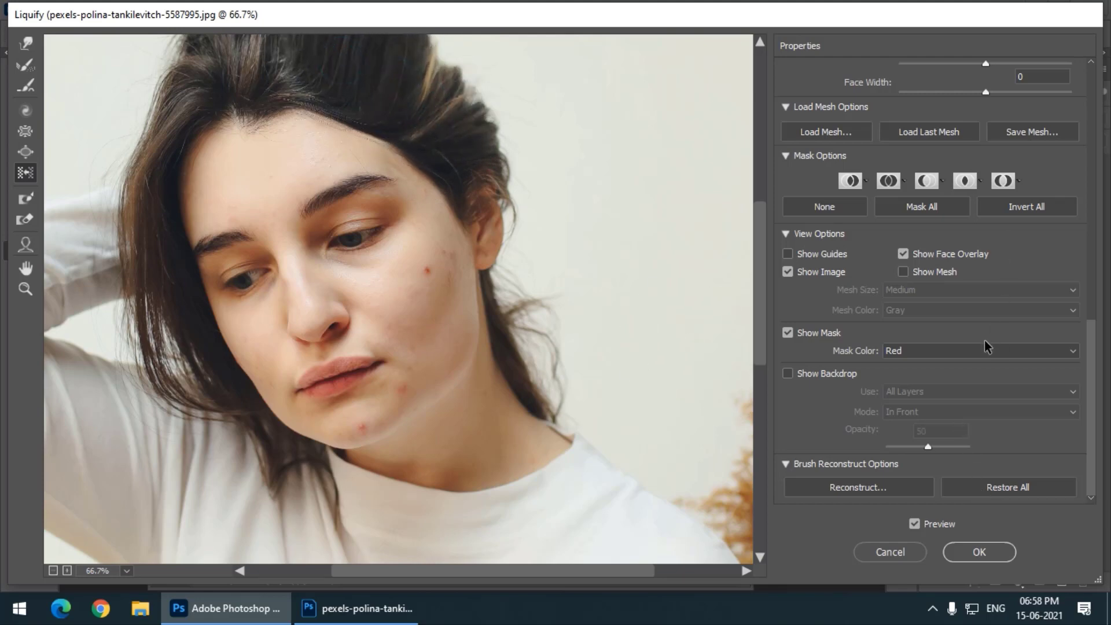
{"action": "left_click", "coordinate": [981, 488]}
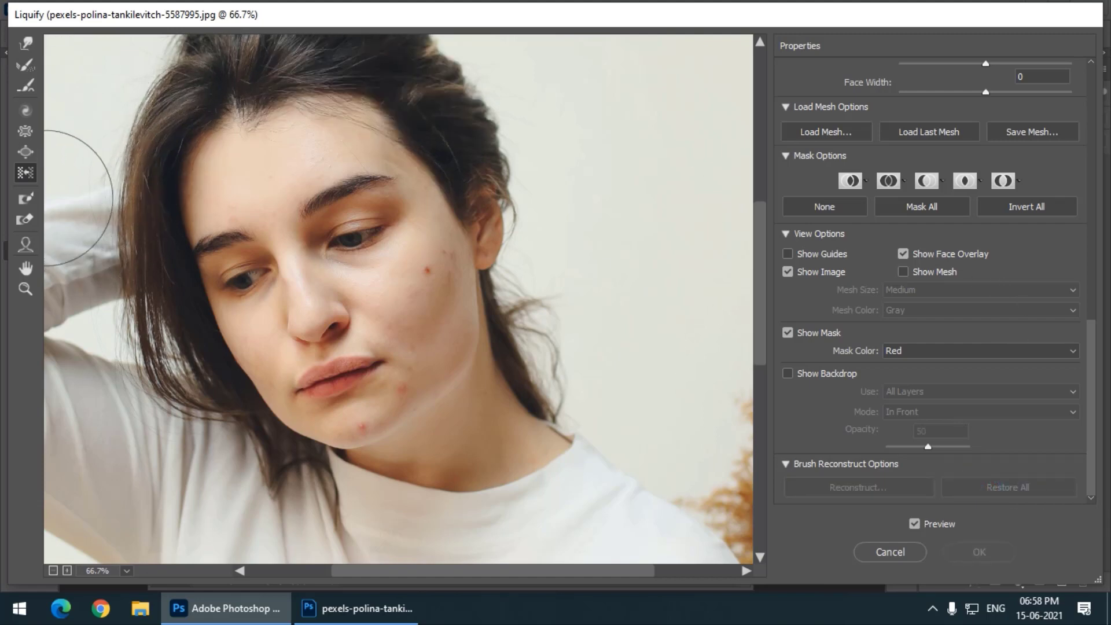
- Protect the whole face and ear by painting over them with an enlarged Freeze Mask brush
{"action": "left_click", "coordinate": [33, 196]}
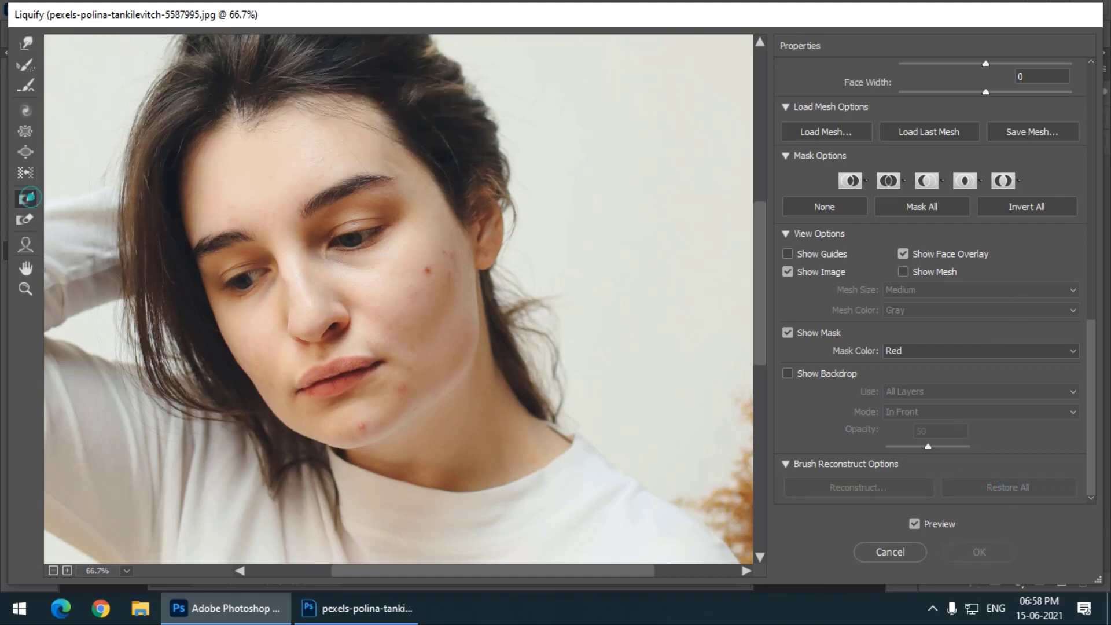
{"action": "key", "text": "bracketright"}
{"action": "key", "text": "bracketright"}
{"action": "key", "text": "bracketright"}
{"action": "key", "text": "bracketright"}
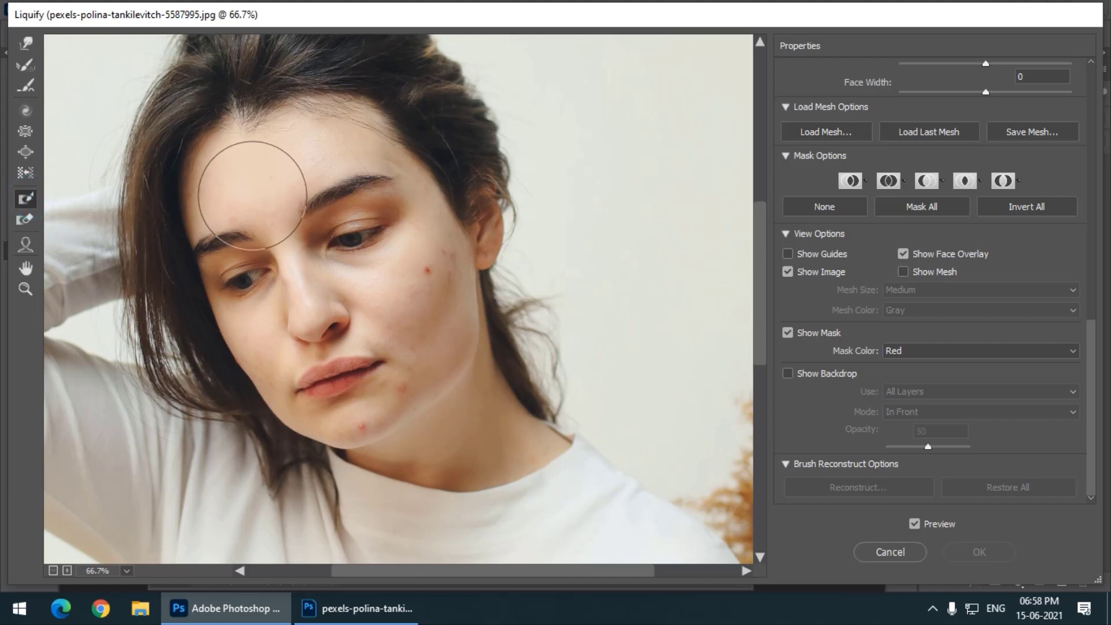
{"action": "left_click", "coordinate": [247, 177]}
{"action": "mouse_move", "coordinate": [246, 177]}
{"action": "left_mouse_down"}
{"action": "mouse_move", "coordinate": [243, 237]}
{"action": "mouse_move", "coordinate": [272, 341]}
{"action": "mouse_move", "coordinate": [376, 405]}
{"action": "mouse_move", "coordinate": [389, 231]}
{"action": "mouse_move", "coordinate": [318, 320]}
{"action": "mouse_move", "coordinate": [409, 298]}
{"action": "mouse_move", "coordinate": [365, 312]}
{"action": "left_mouse_up"}
{"action": "left_click_drag", "start_coordinate": [280, 197], "coordinate": [293, 179]}
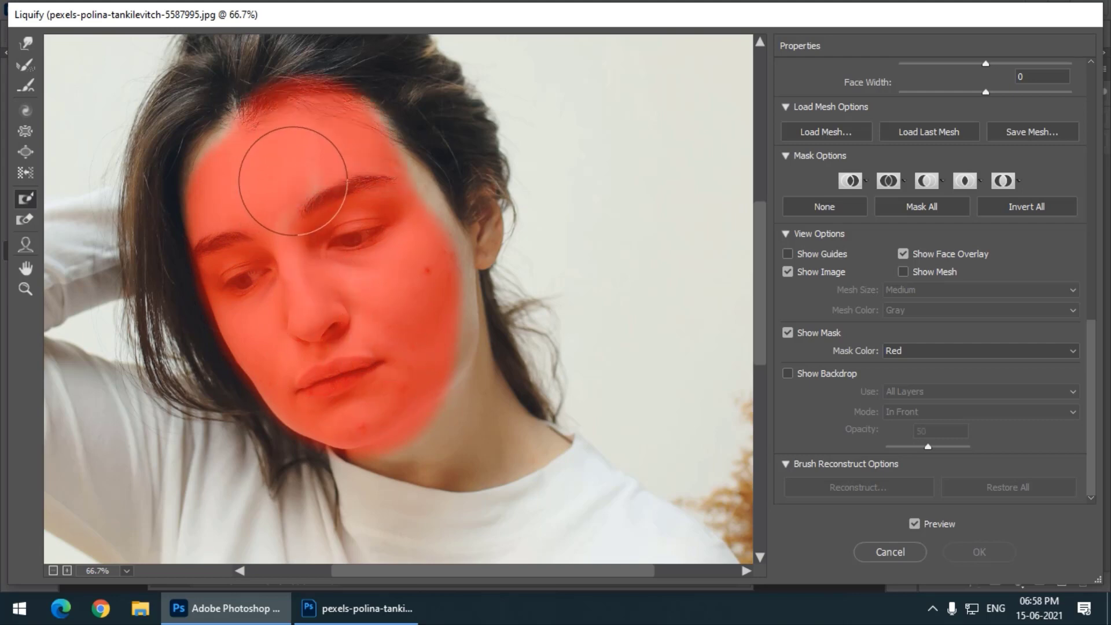
{"action": "mouse_move", "coordinate": [383, 368]}
{"action": "left_mouse_down"}
{"action": "mouse_move", "coordinate": [416, 370]}
{"action": "mouse_move", "coordinate": [443, 346]}
{"action": "mouse_move", "coordinate": [397, 205]}
{"action": "mouse_move", "coordinate": [362, 167]}
{"action": "mouse_move", "coordinate": [407, 257]}
{"action": "mouse_move", "coordinate": [466, 257]}
{"action": "left_mouse_up"}
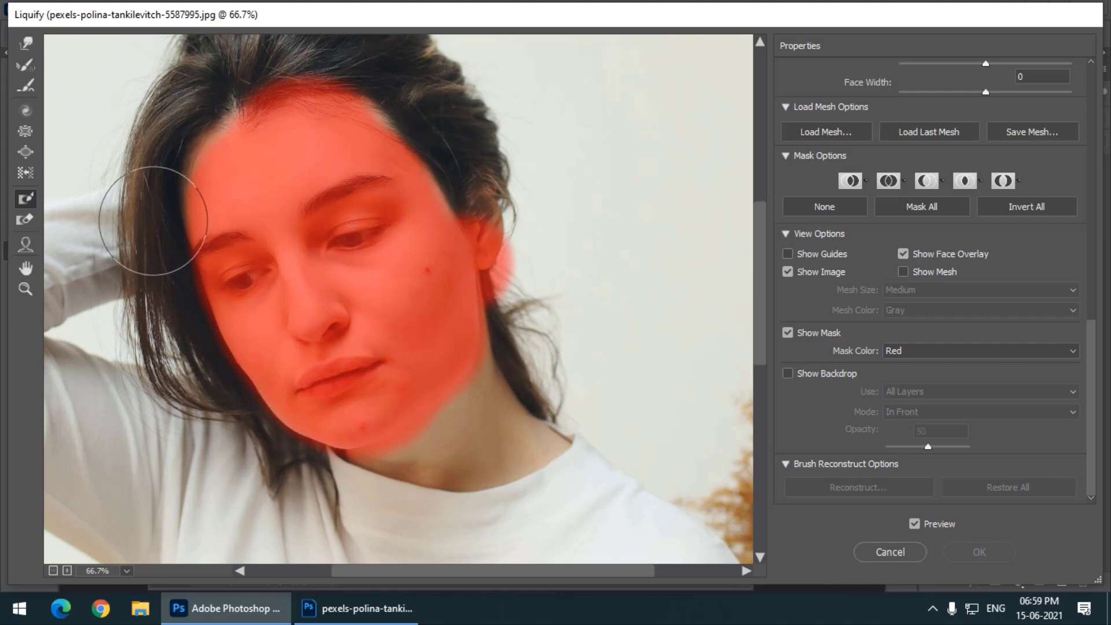
- Push the unmasked hair beside the temple outward and across the frozen face edge with the Forward Warp tool
{"action": "left_click", "coordinate": [25, 43]}
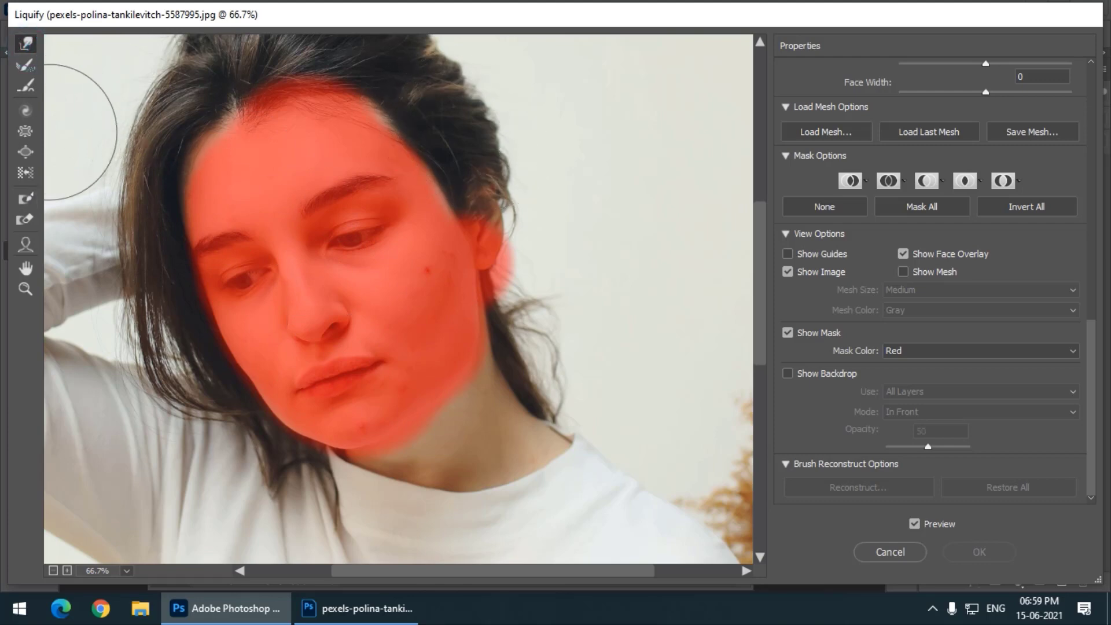
{"action": "mouse_move", "coordinate": [460, 112]}
{"action": "left_mouse_down"}
{"action": "mouse_move", "coordinate": [507, 109]}
{"action": "mouse_move", "coordinate": [473, 112]}
{"action": "mouse_move", "coordinate": [509, 112]}
{"action": "mouse_move", "coordinate": [483, 116]}
{"action": "left_mouse_up"}
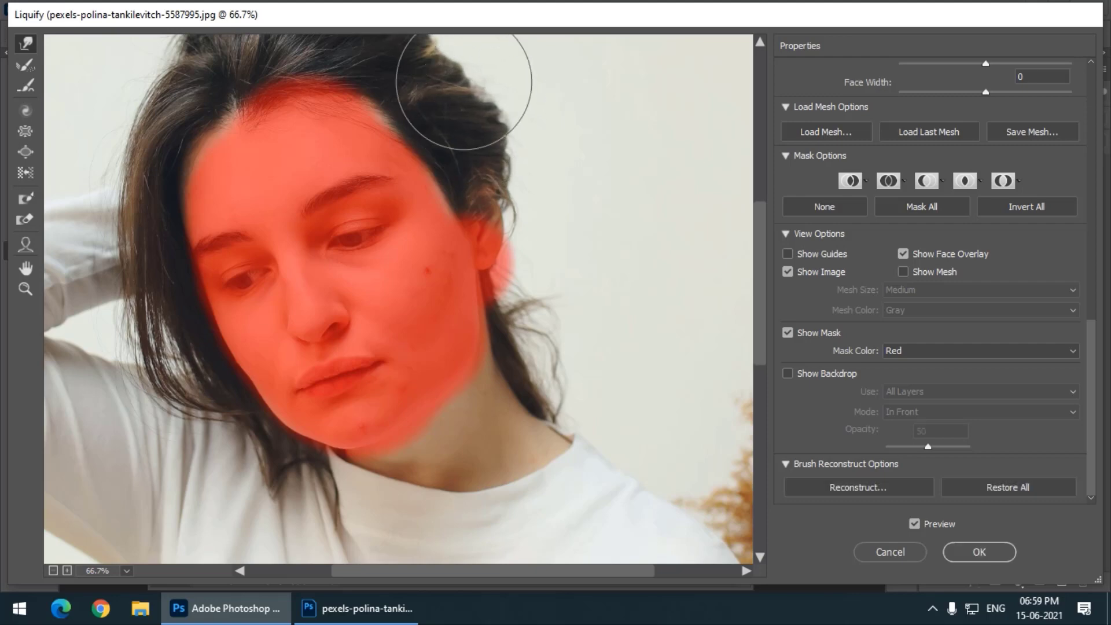
{"action": "mouse_move", "coordinate": [425, 176]}
{"action": "left_mouse_down"}
{"action": "mouse_move", "coordinate": [394, 203]}
{"action": "mouse_move", "coordinate": [447, 158]}
{"action": "mouse_move", "coordinate": [408, 191]}
{"action": "left_mouse_up"}
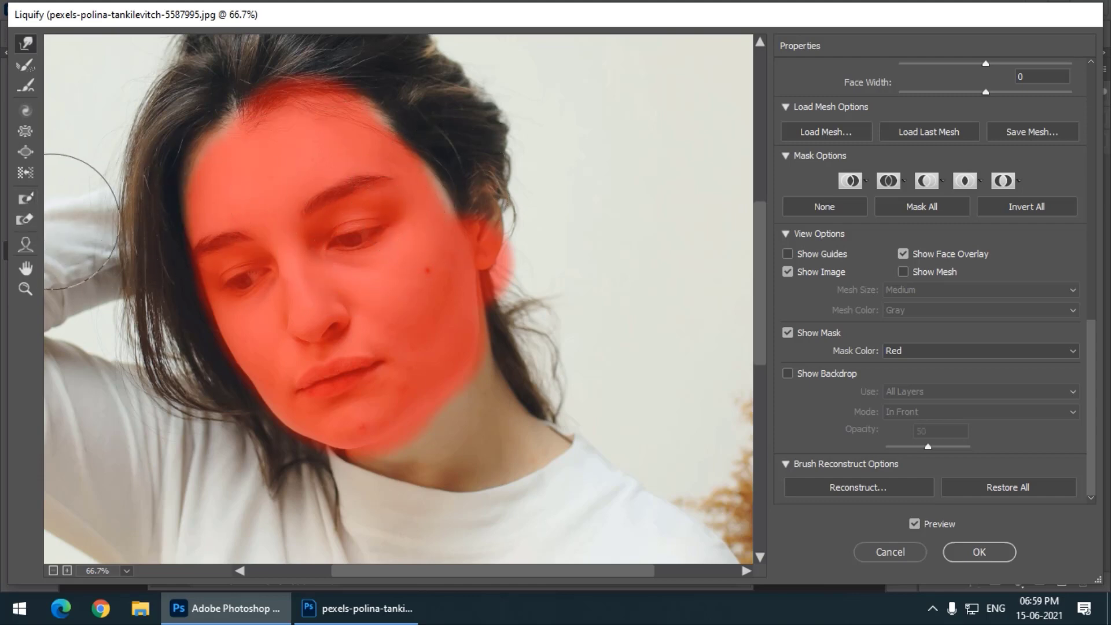
- Erase the frozen mask from the forehead and hairline with the Thaw Mask tool
{"action": "left_click", "coordinate": [29, 220]}
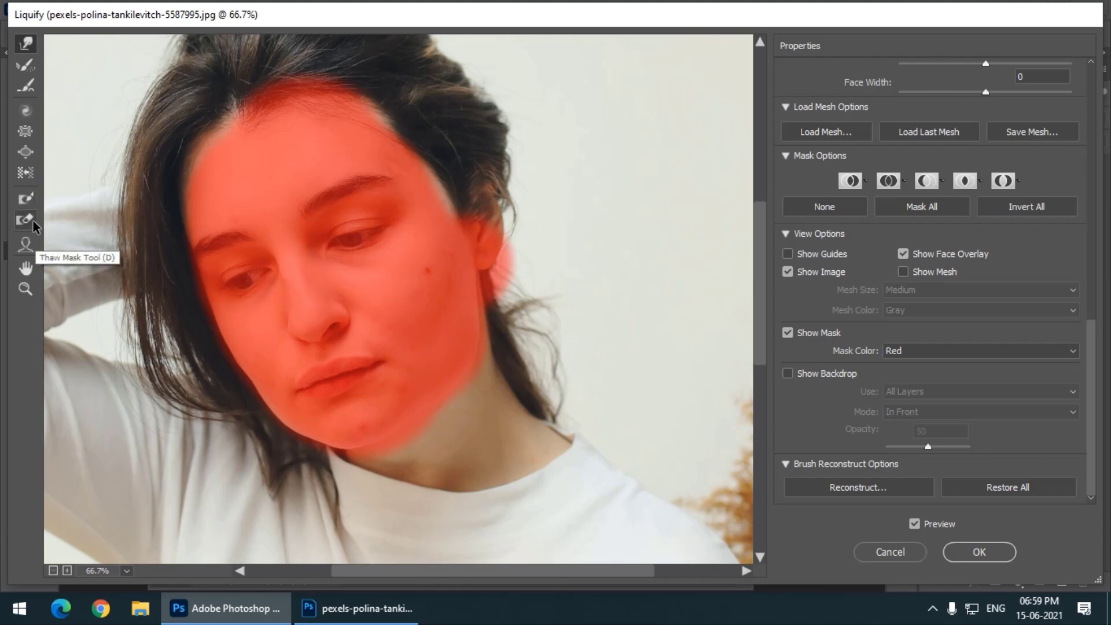
{"action": "mouse_move", "coordinate": [370, 119]}
{"action": "left_mouse_down"}
{"action": "mouse_move", "coordinate": [249, 130]}
{"action": "mouse_move", "coordinate": [311, 96]}
{"action": "mouse_move", "coordinate": [353, 90]}
{"action": "mouse_move", "coordinate": [231, 104]}
{"action": "left_mouse_up"}
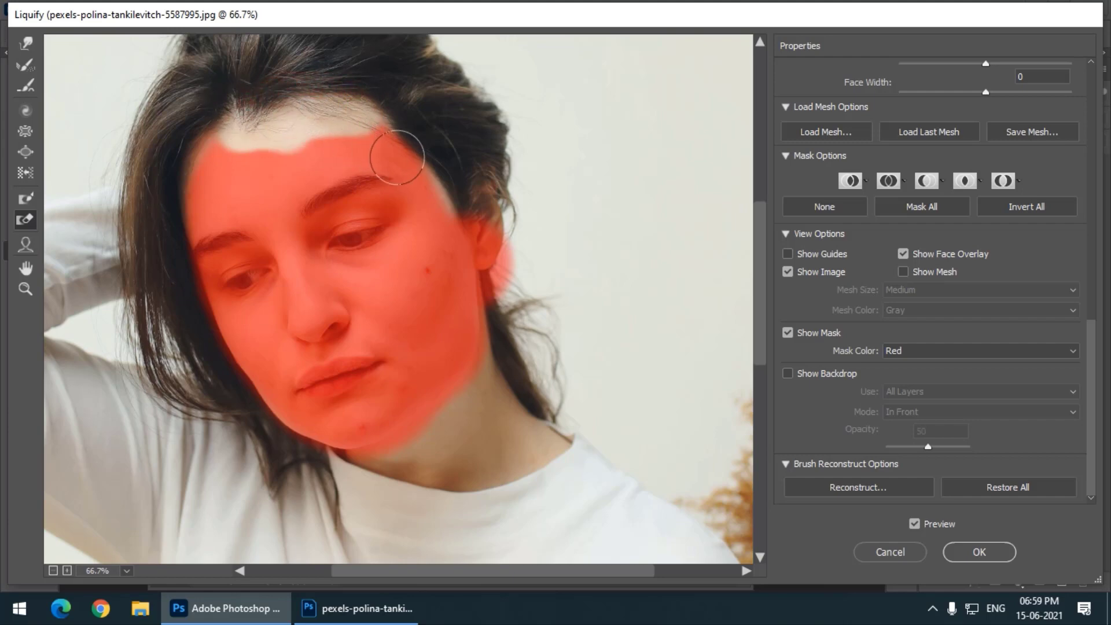
{"action": "left_click_drag", "start_coordinate": [398, 157], "coordinate": [313, 151]}
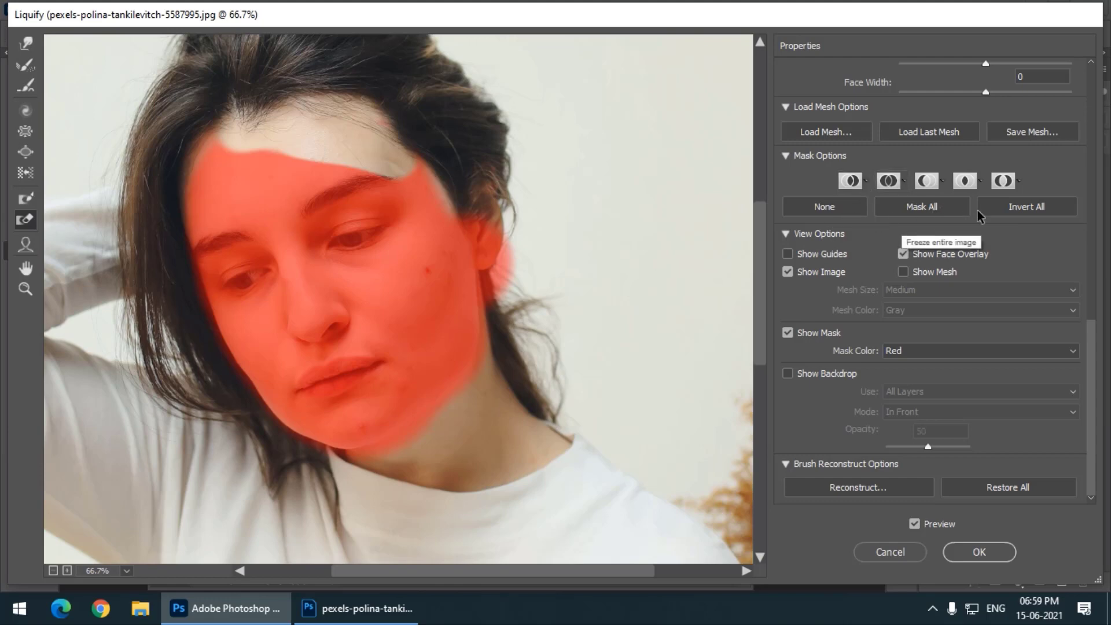
- Invert the mask and invert it back, mask the whole image, and remove all frozen areas
{"action": "left_click", "coordinate": [1007, 206]}
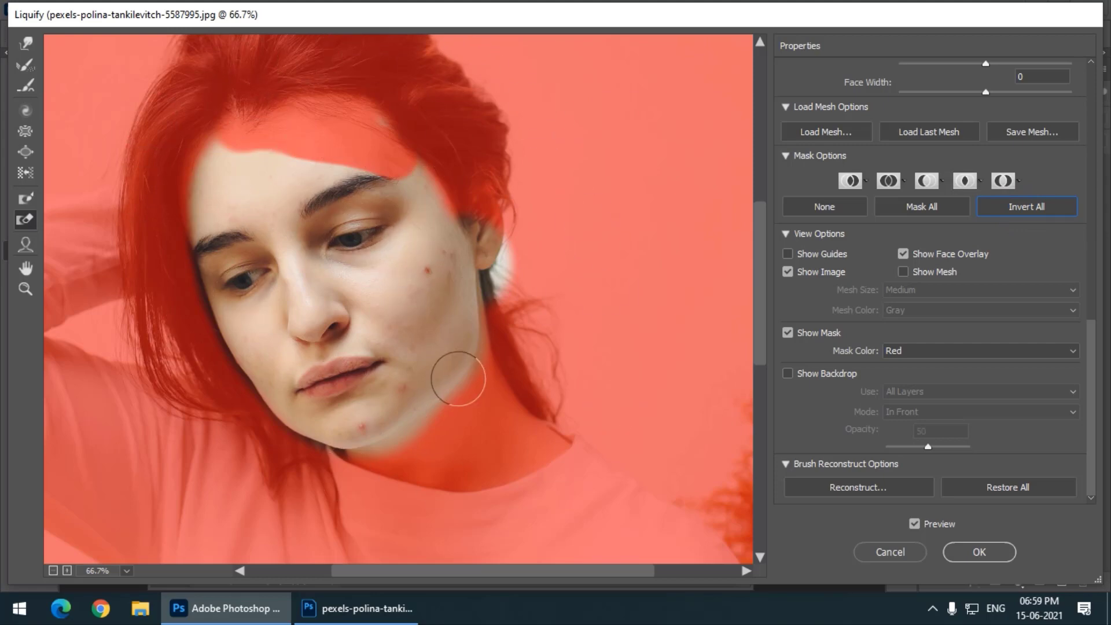
{"action": "left_click", "coordinate": [1023, 215]}
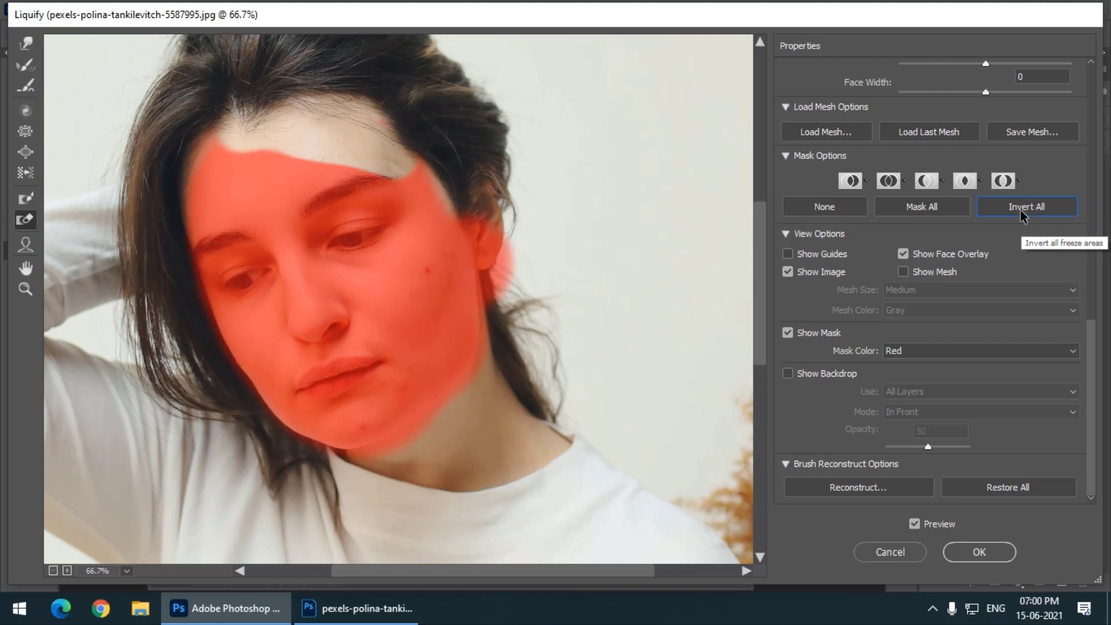
{"action": "left_click", "coordinate": [926, 214]}
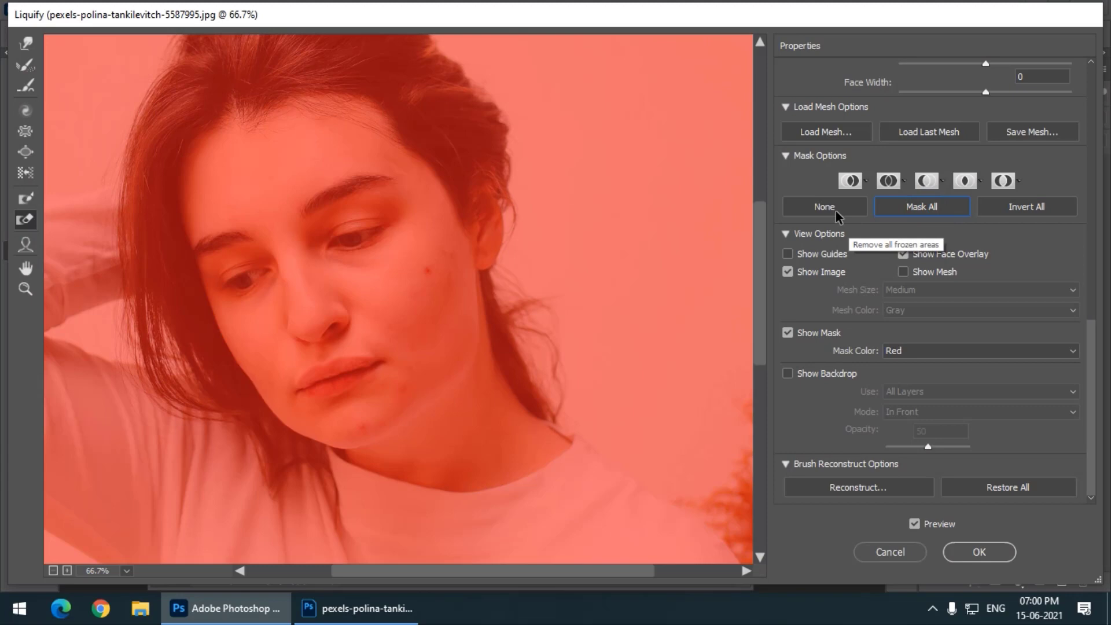
{"action": "left_click", "coordinate": [824, 207]}
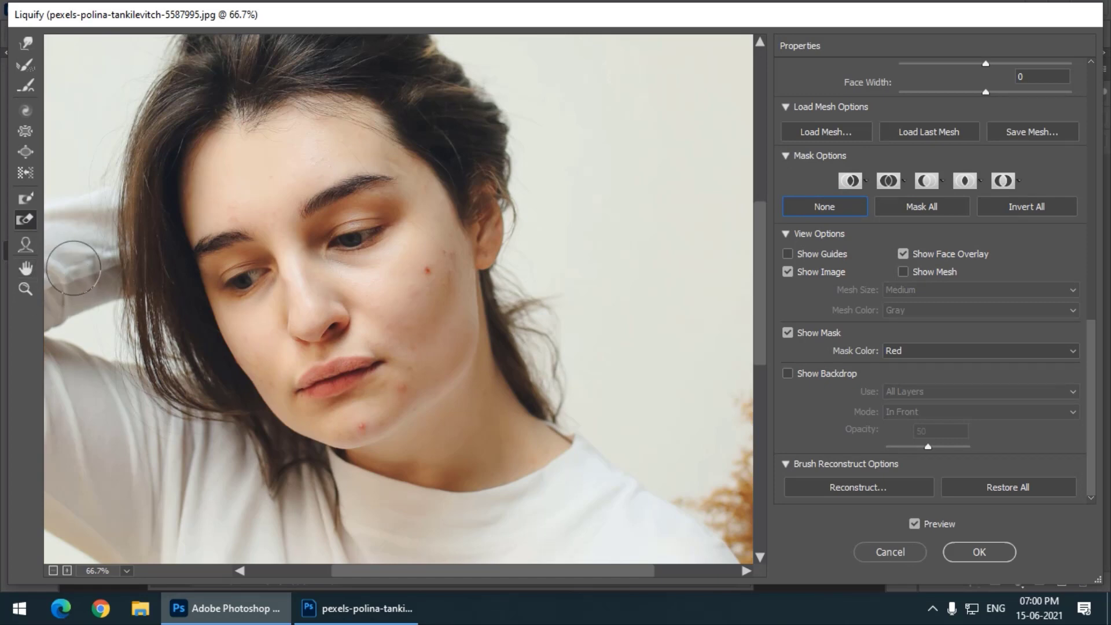
- Examine the face at 66.7% and 100% magnification with the Hand and Zoom tools
{"action": "left_click", "coordinate": [25, 268]}
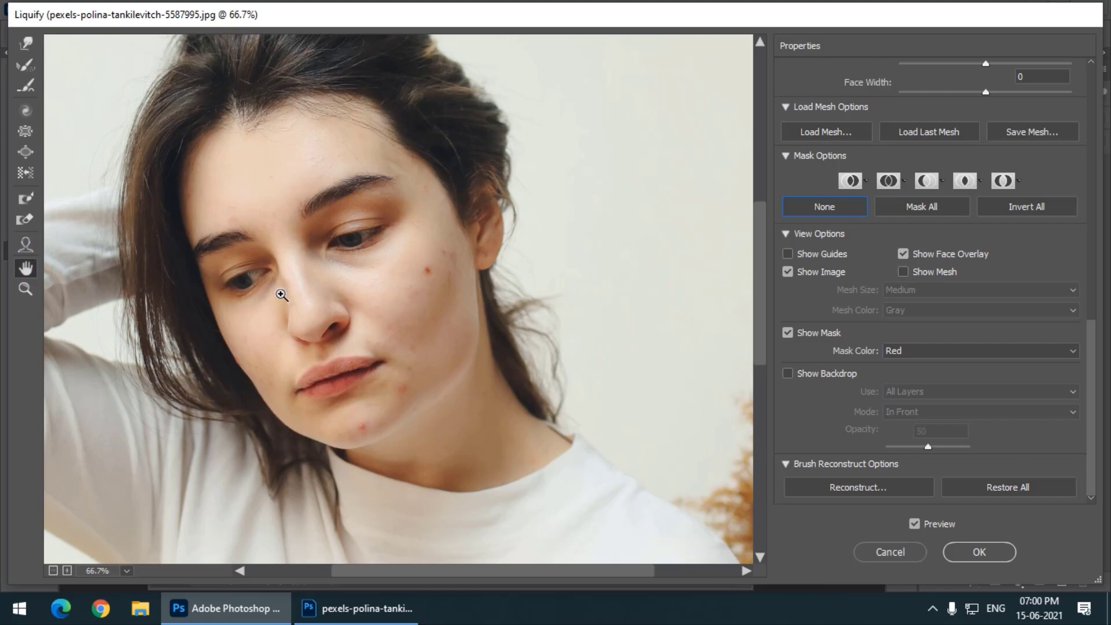
{"action": "left_click", "coordinate": [282, 295]}
{"action": "left_click_drag", "start_coordinate": [286, 293], "coordinate": [339, 287]}
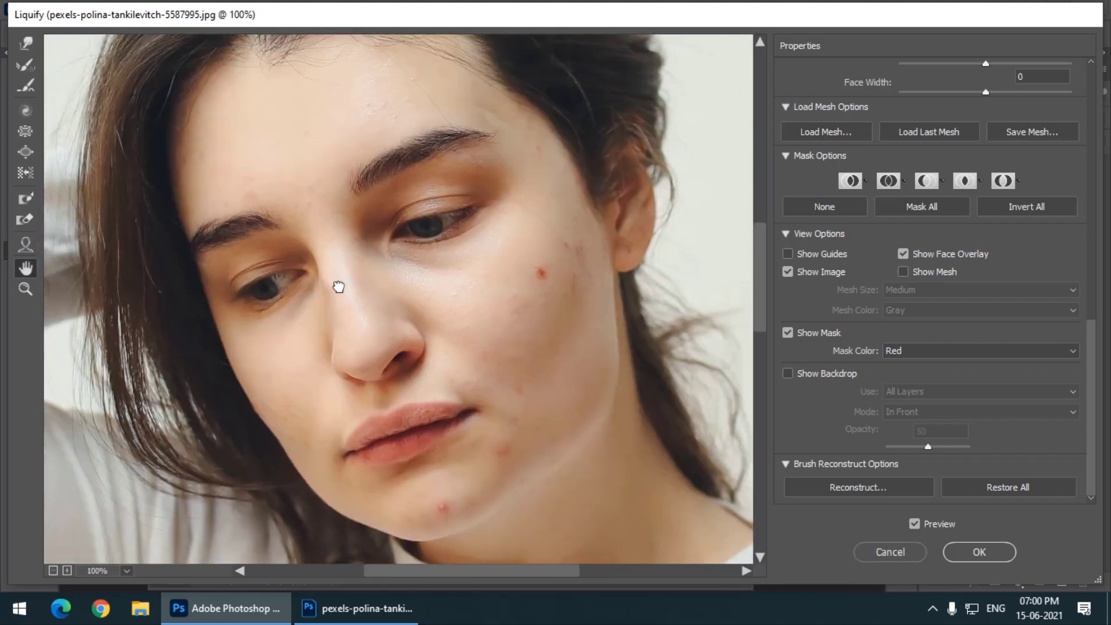
{"action": "key", "text": "ctrl+minus"}
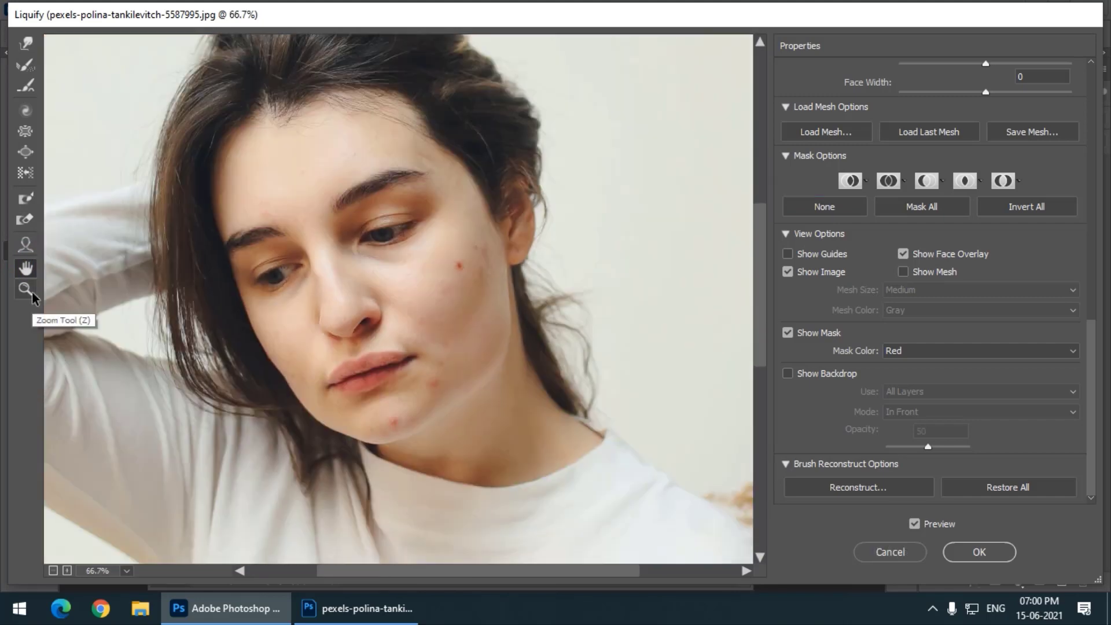
{"action": "left_click", "coordinate": [30, 292]}
{"action": "left_click", "coordinate": [312, 293]}
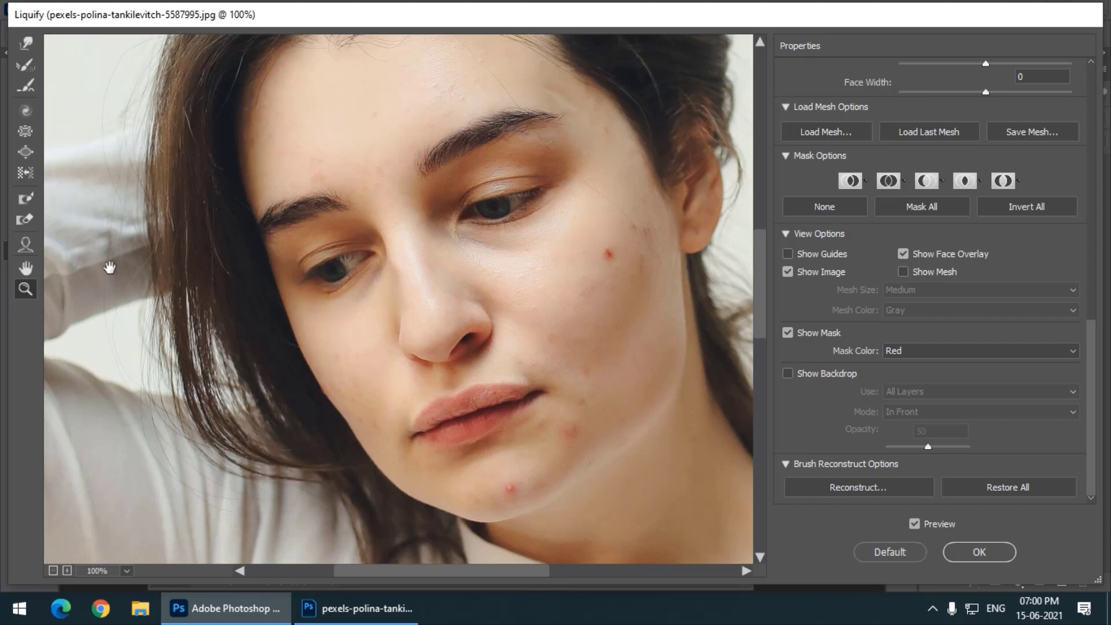
{"action": "left_click", "coordinate": [110, 267], "text": "alt"}
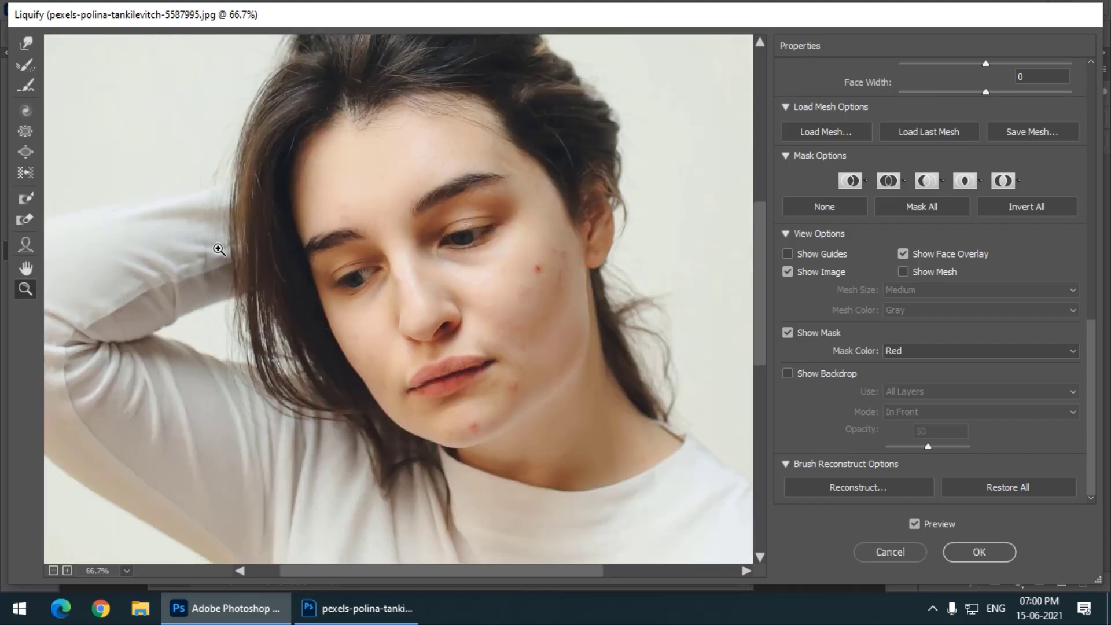
{"action": "left_click", "coordinate": [370, 280]}
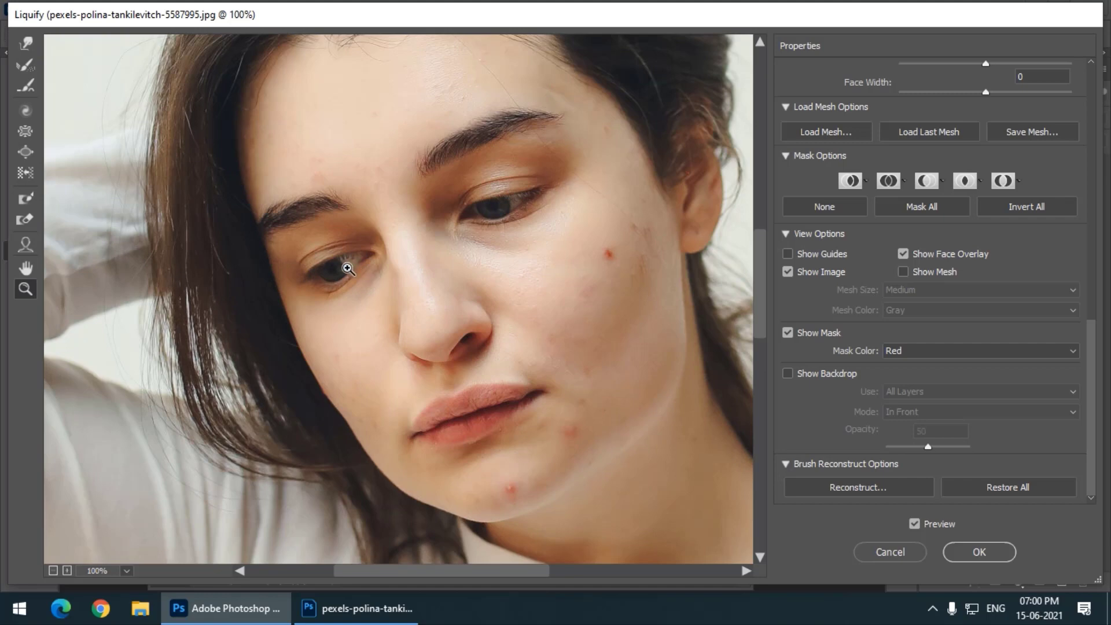
- Reshape the face with the Face tool, using eye size 30 and eye tilt -30 on the left eye and nose height 96
{"action": "left_click", "coordinate": [26, 249]}
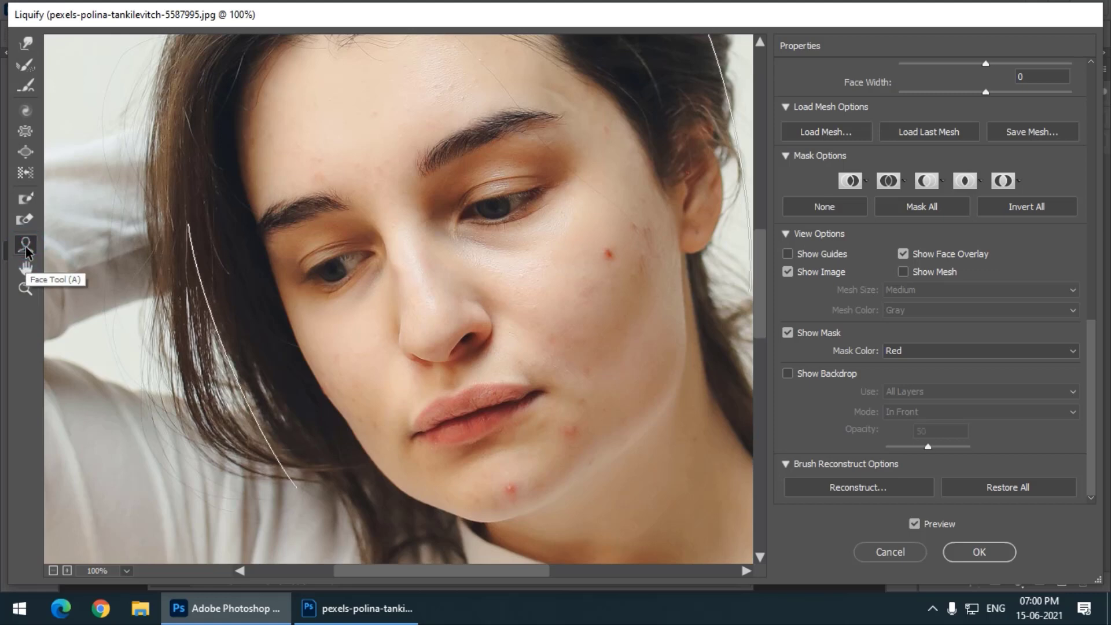
{"action": "mouse_move", "coordinate": [328, 277]}
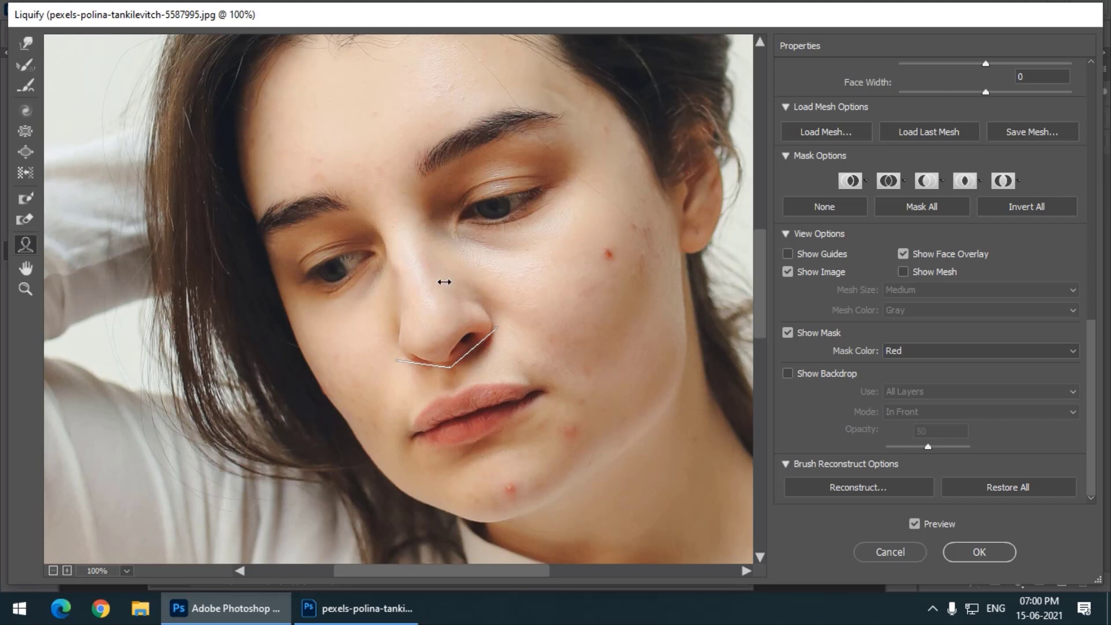
{"action": "left_click_drag", "start_coordinate": [500, 300], "coordinate": [446, 311]}
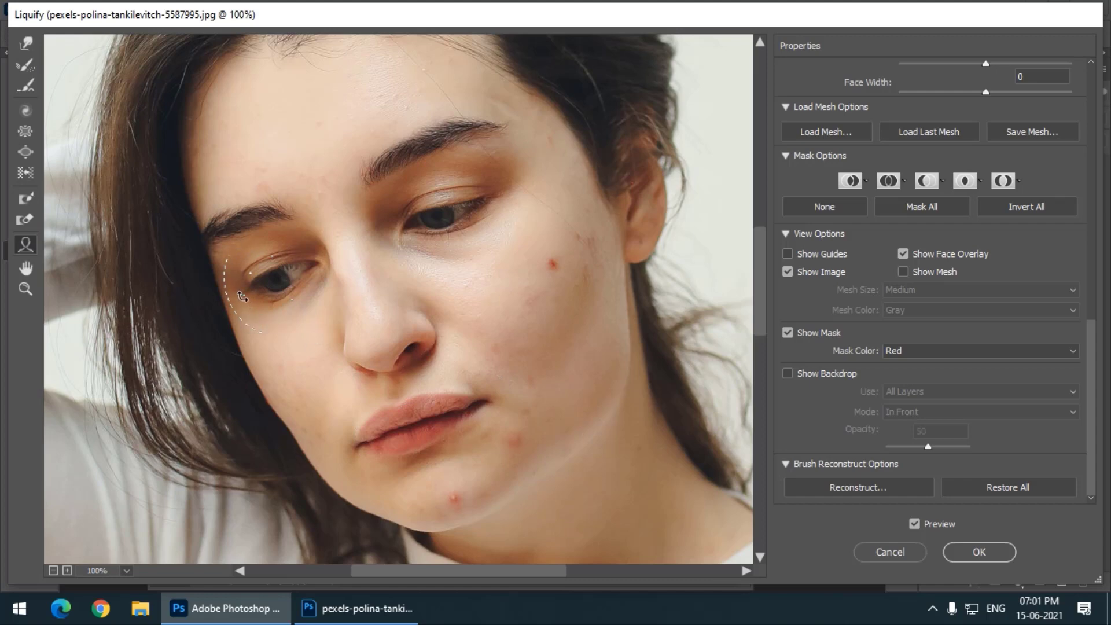
{"action": "scroll", "coordinate": [244, 304], "scroll_direction": "up", "scroll_amount": 1}
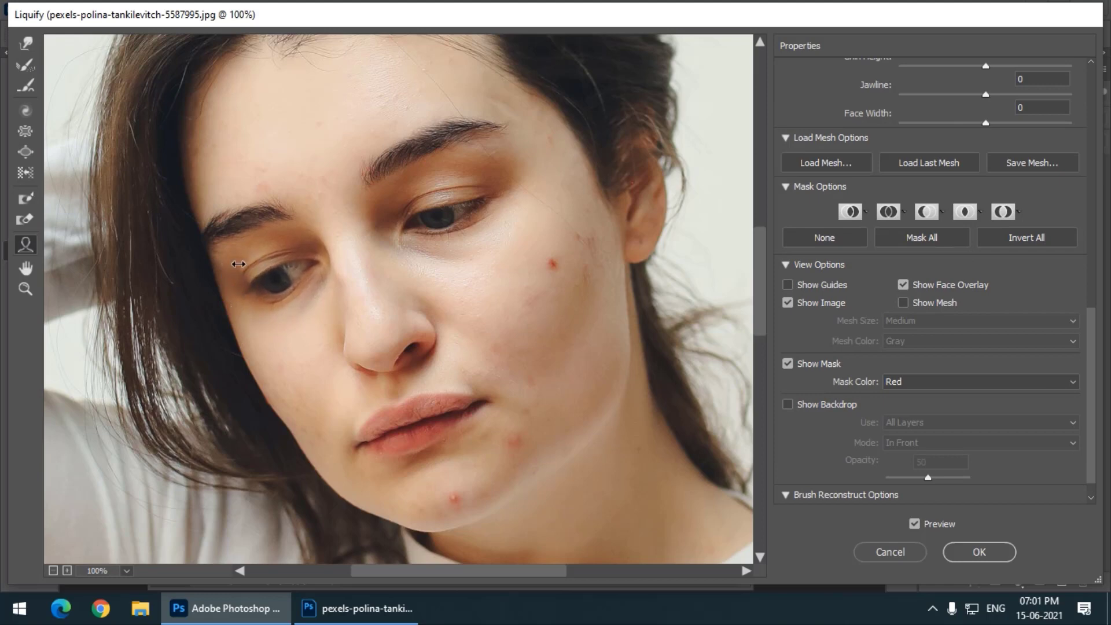
{"action": "scroll", "coordinate": [232, 267], "scroll_direction": "up", "scroll_amount": 1}
{"action": "left_click_drag", "start_coordinate": [393, 375], "coordinate": [376, 351]}
{"action": "scroll", "coordinate": [377, 350], "scroll_direction": "up", "scroll_amount": 1}
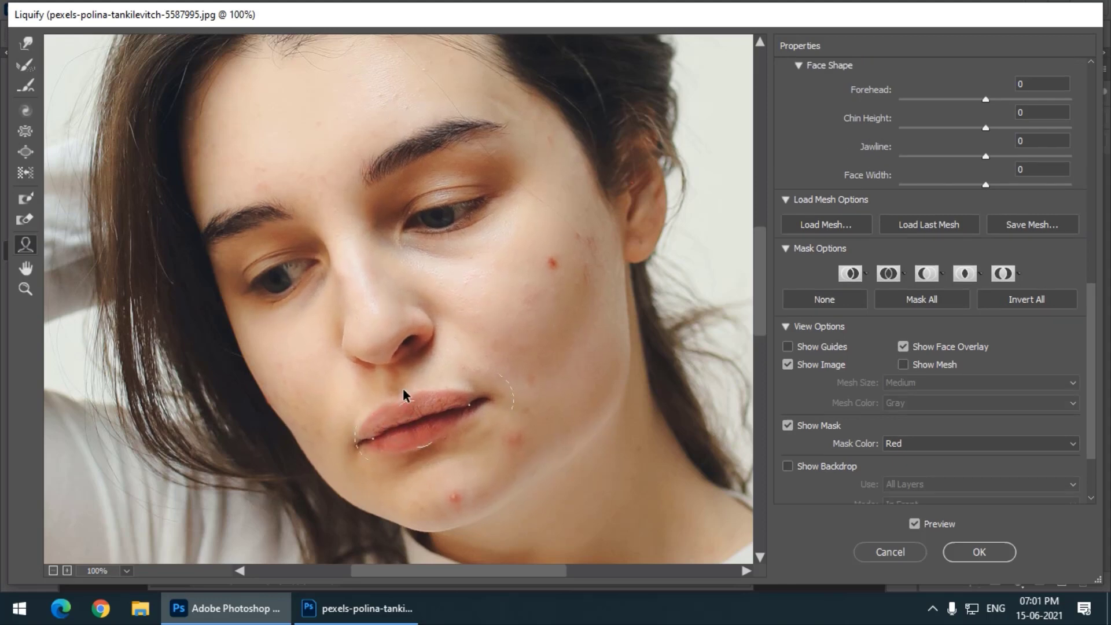
- Slim the jawline to -46 with the Face tool and restore all brush changes
{"action": "scroll", "coordinate": [405, 400], "scroll_direction": "up", "scroll_amount": 1}
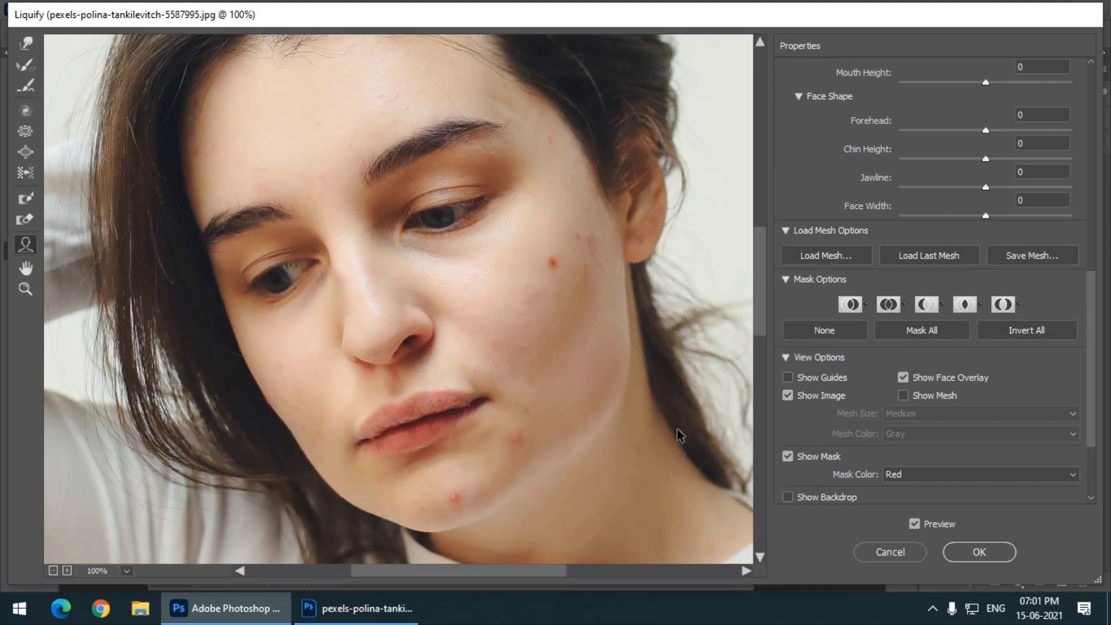
{"action": "left_click_drag", "start_coordinate": [602, 399], "coordinate": [565, 384]}
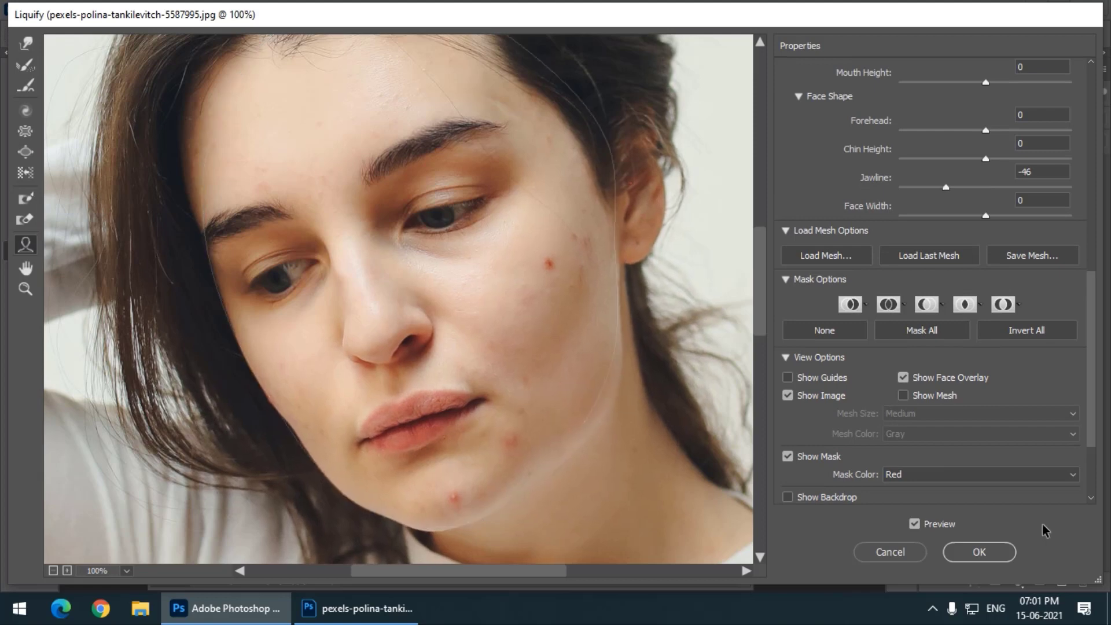
{"action": "scroll", "coordinate": [958, 402], "scroll_direction": "down", "scroll_amount": 1}
{"action": "scroll", "coordinate": [958, 402], "scroll_direction": "down", "scroll_amount": 2}
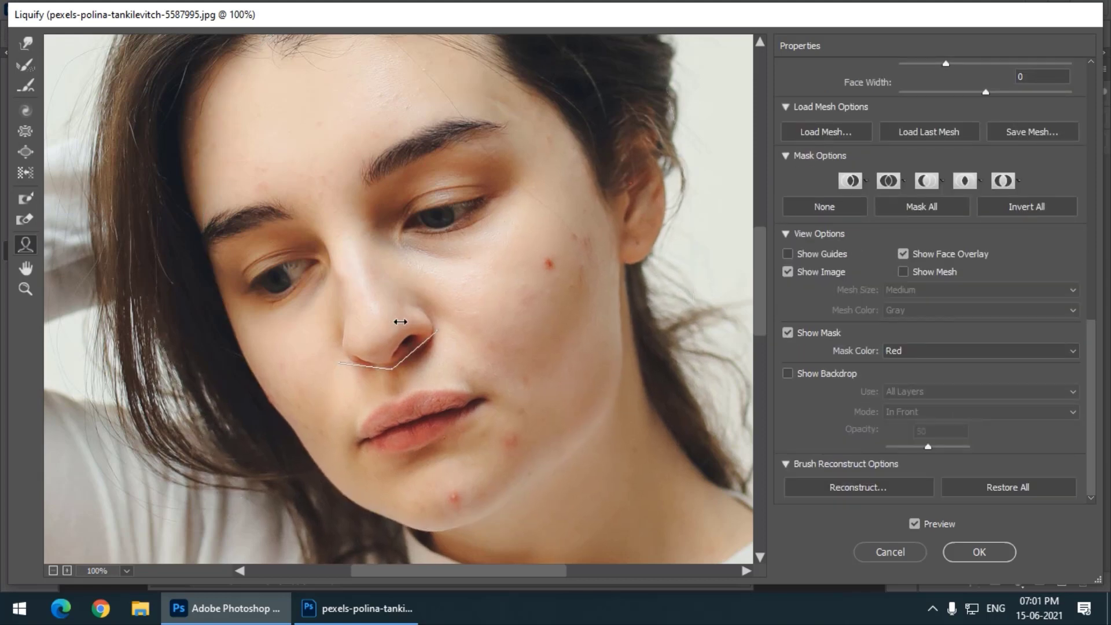
{"action": "left_click", "coordinate": [992, 488]}
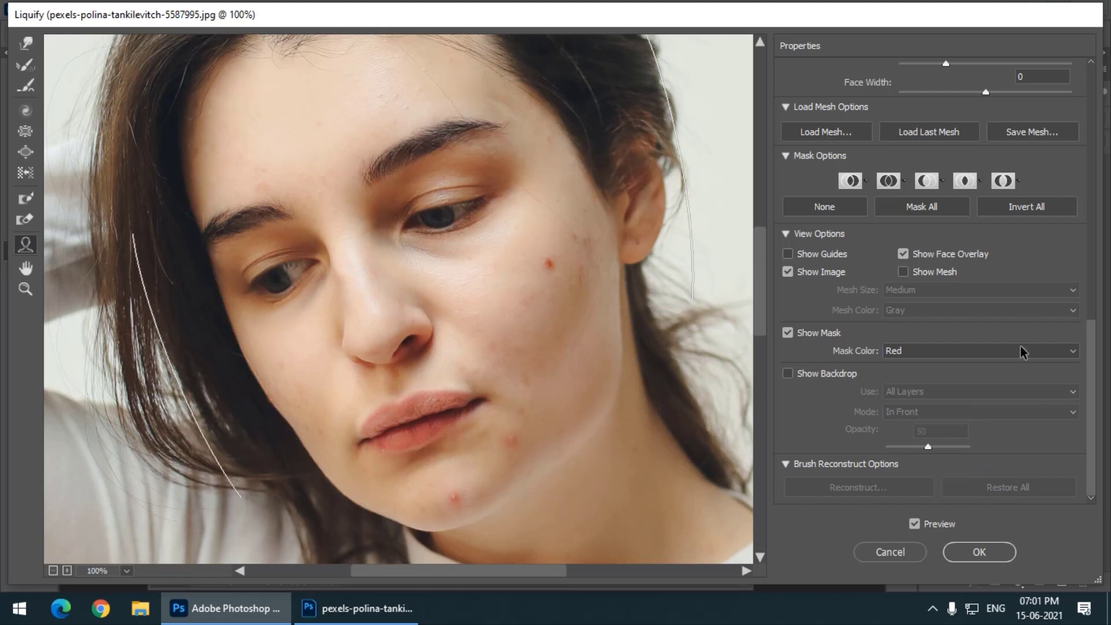
- Try separate and linked eye sizes, ending unlinked with 20 for the left eye and 3 for the right
{"action": "left_click_drag", "start_coordinate": [1094, 394], "coordinate": [1102, 163]}
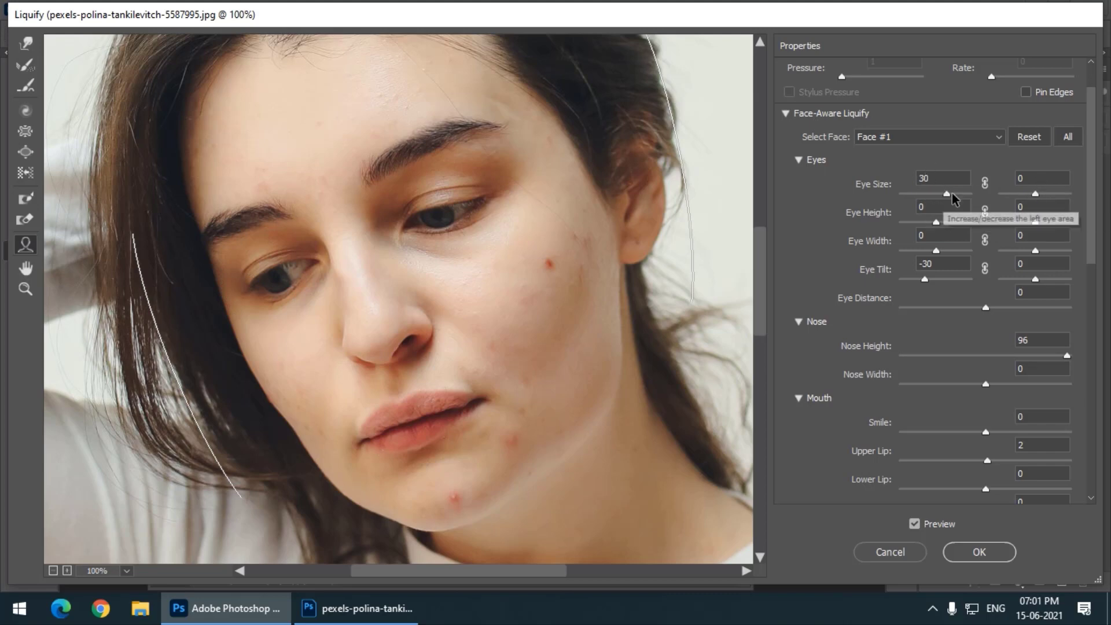
{"action": "mouse_move", "coordinate": [946, 194]}
{"action": "left_mouse_down"}
{"action": "mouse_move", "coordinate": [917, 196]}
{"action": "mouse_move", "coordinate": [967, 199]}
{"action": "mouse_move", "coordinate": [924, 201]}
{"action": "mouse_move", "coordinate": [958, 200]}
{"action": "mouse_move", "coordinate": [935, 201]}
{"action": "left_mouse_up"}
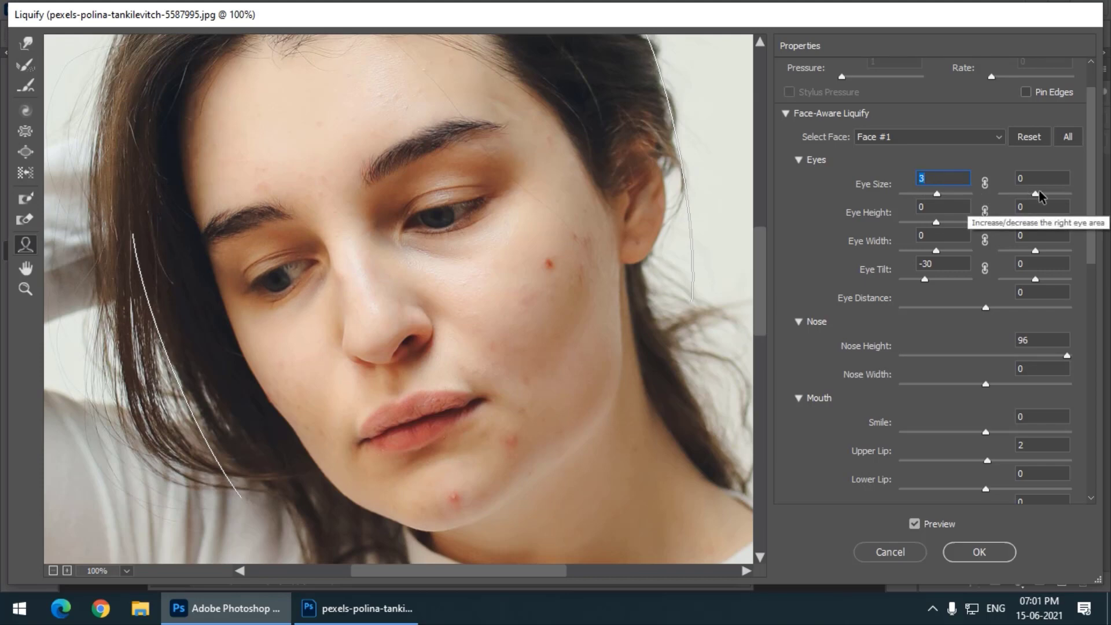
{"action": "left_click_drag", "start_coordinate": [1036, 194], "coordinate": [1028, 197]}
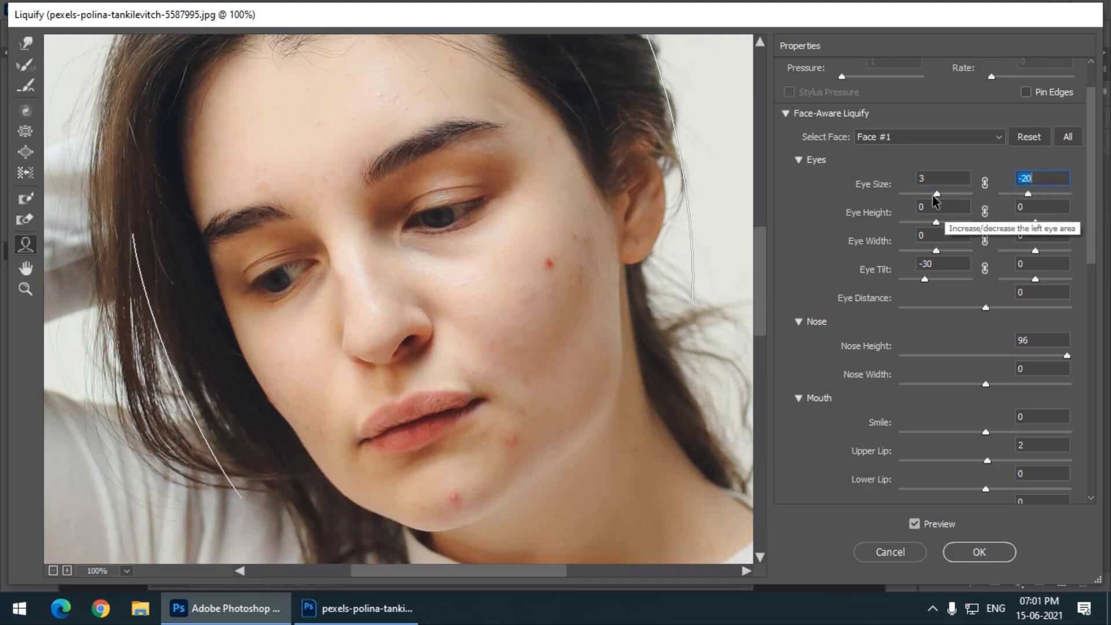
{"action": "left_click", "coordinate": [985, 183]}
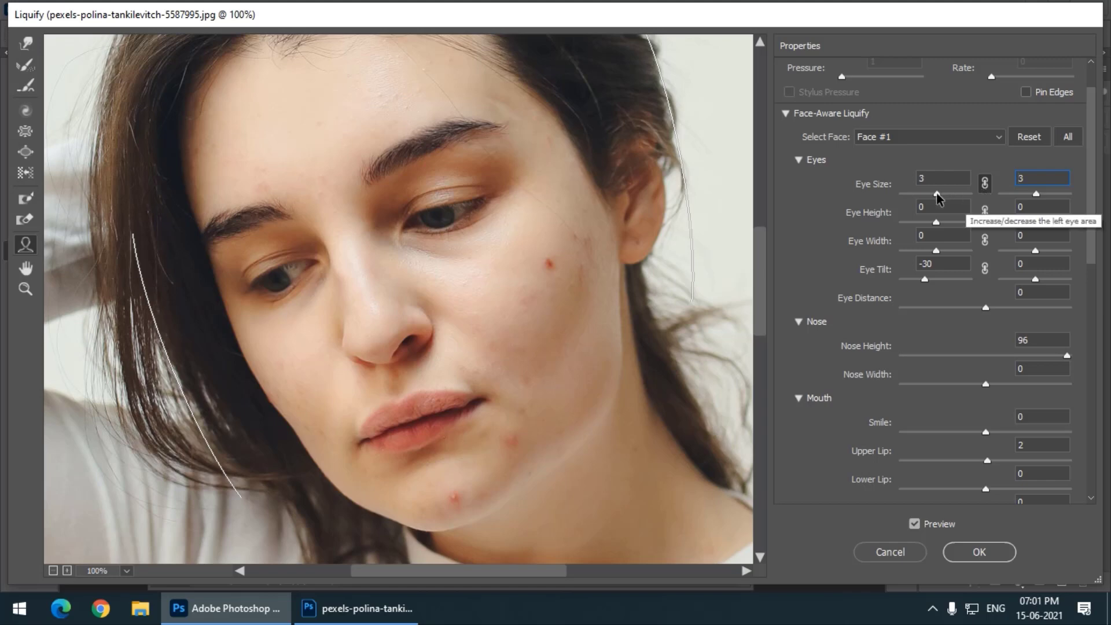
{"action": "mouse_move", "coordinate": [937, 195]}
{"action": "left_mouse_down"}
{"action": "mouse_move", "coordinate": [921, 197]}
{"action": "mouse_move", "coordinate": [964, 193]}
{"action": "mouse_move", "coordinate": [916, 194]}
{"action": "mouse_move", "coordinate": [955, 197]}
{"action": "mouse_move", "coordinate": [917, 196]}
{"action": "mouse_move", "coordinate": [945, 198]}
{"action": "mouse_move", "coordinate": [937, 196]}
{"action": "left_mouse_up"}
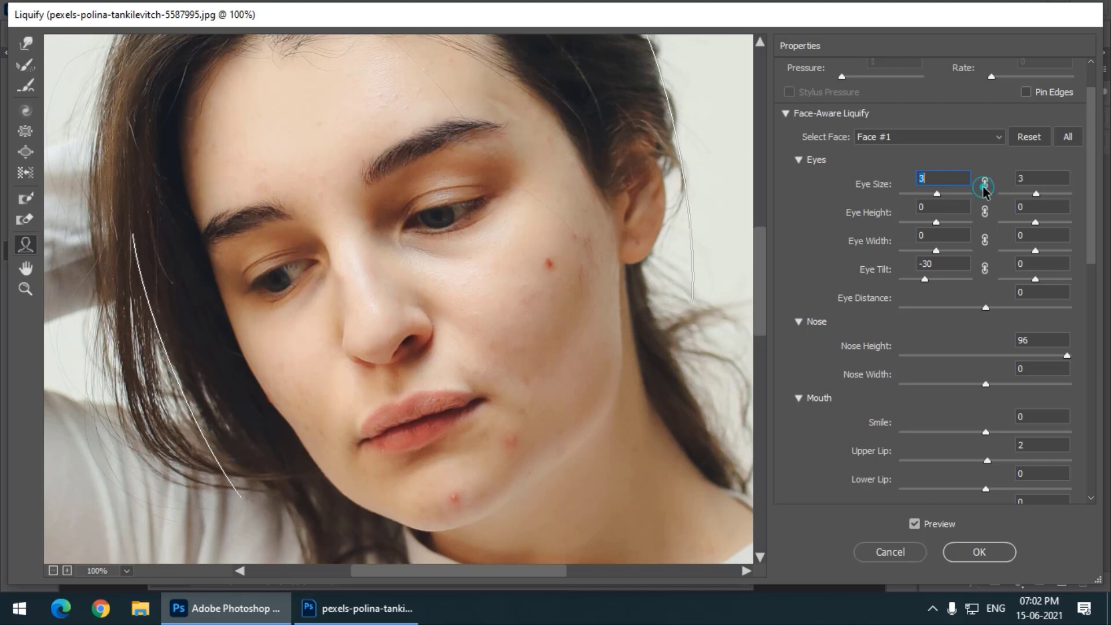
{"action": "mouse_move", "coordinate": [937, 194]}
{"action": "left_mouse_down"}
{"action": "mouse_move", "coordinate": [918, 196]}
{"action": "mouse_move", "coordinate": [946, 196]}
{"action": "left_mouse_up"}
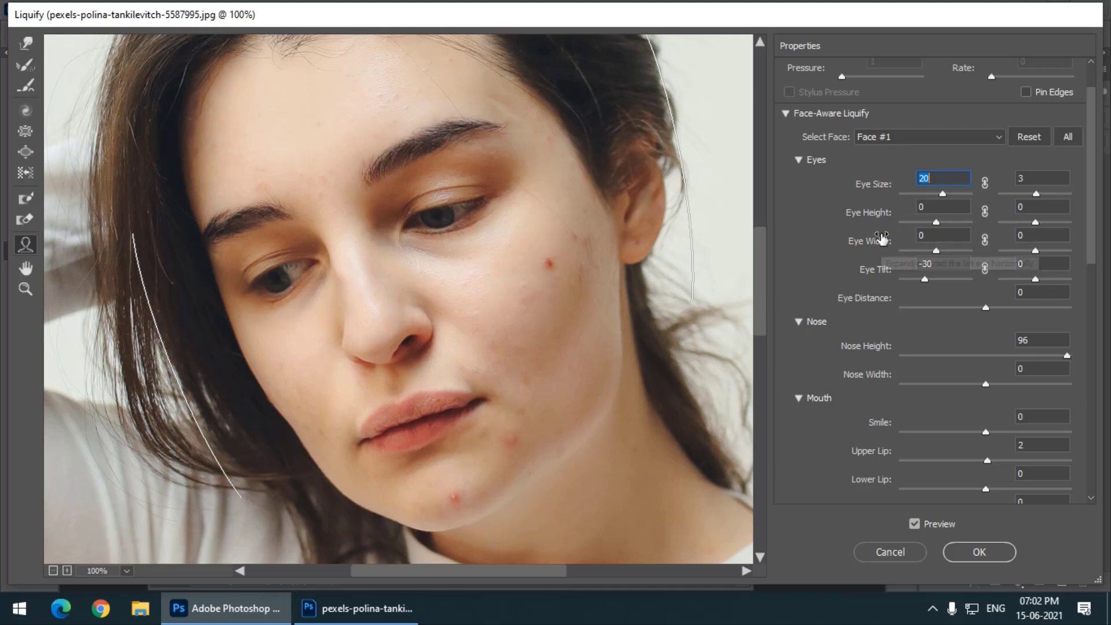
- Try separate eye heights of -17 and 33, then link both eyes and set their height to -38
{"action": "left_click_drag", "start_coordinate": [936, 222], "coordinate": [902, 223]}
{"action": "left_click", "coordinate": [930, 224]}
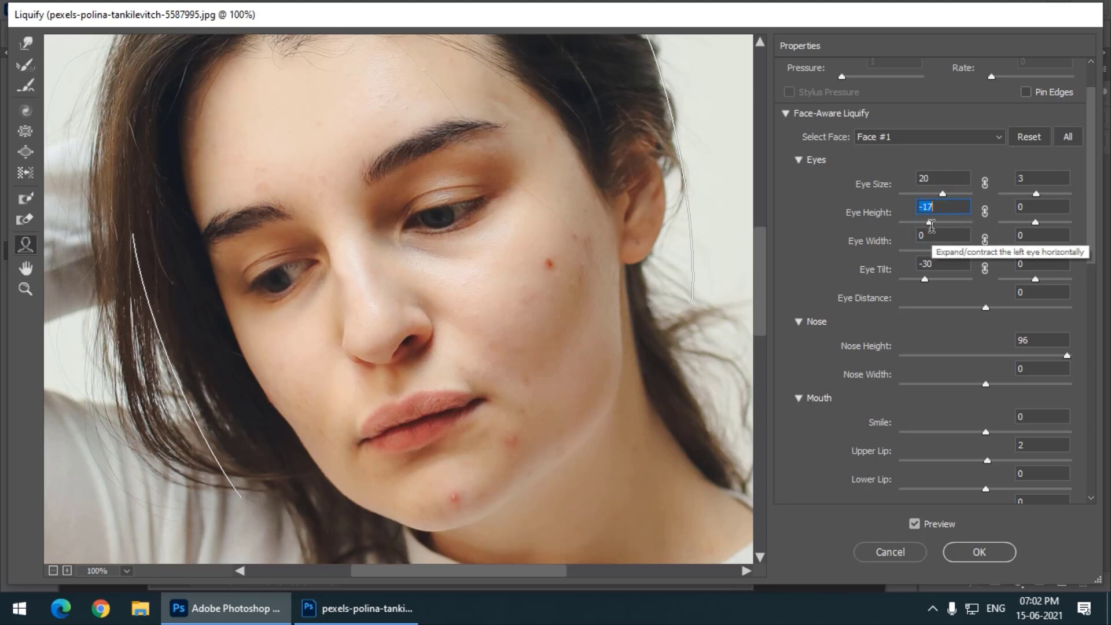
{"action": "left_click", "coordinate": [1043, 225]}
{"action": "left_click_drag", "start_coordinate": [1041, 223], "coordinate": [1047, 224]}
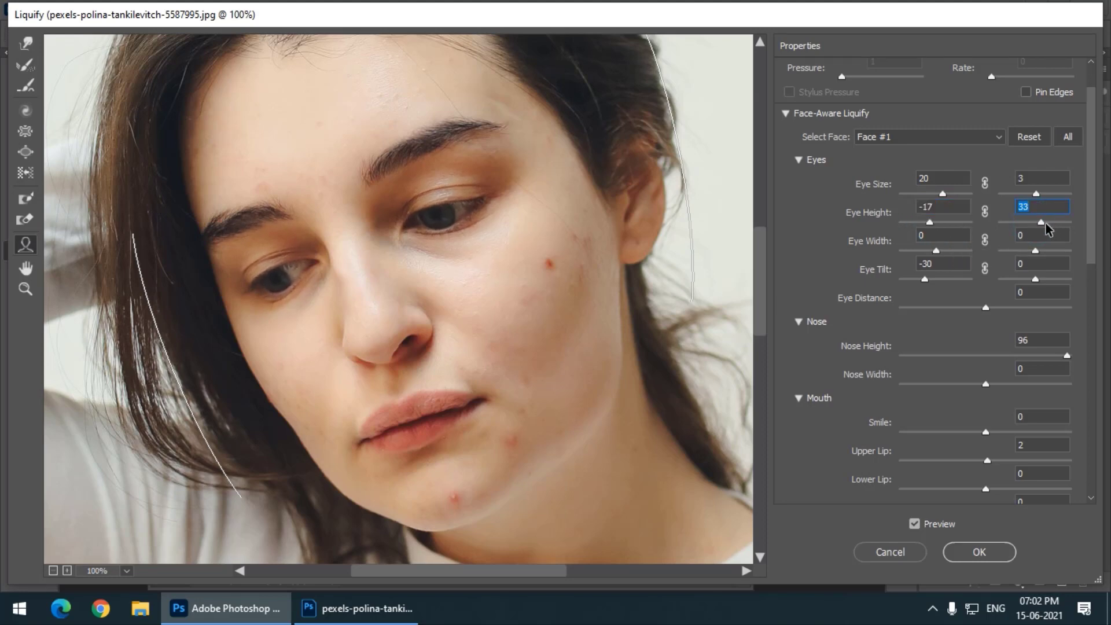
{"action": "left_click", "coordinate": [985, 211]}
{"action": "left_click_drag", "start_coordinate": [930, 222], "coordinate": [911, 223]}
{"action": "left_click", "coordinate": [922, 223]}
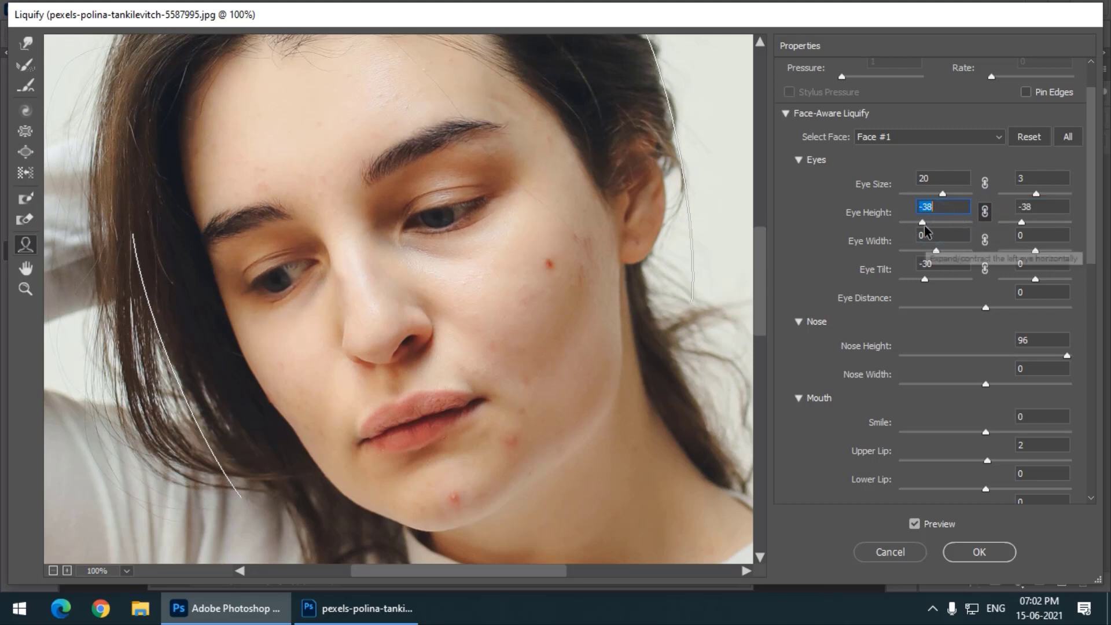
- Link both eye widths at -43, and set the left eye tilt to -17 and the eye distance to -21
{"action": "left_click", "coordinate": [986, 241]}
{"action": "left_click_drag", "start_coordinate": [936, 251], "coordinate": [900, 251]}
{"action": "left_click", "coordinate": [921, 251]}
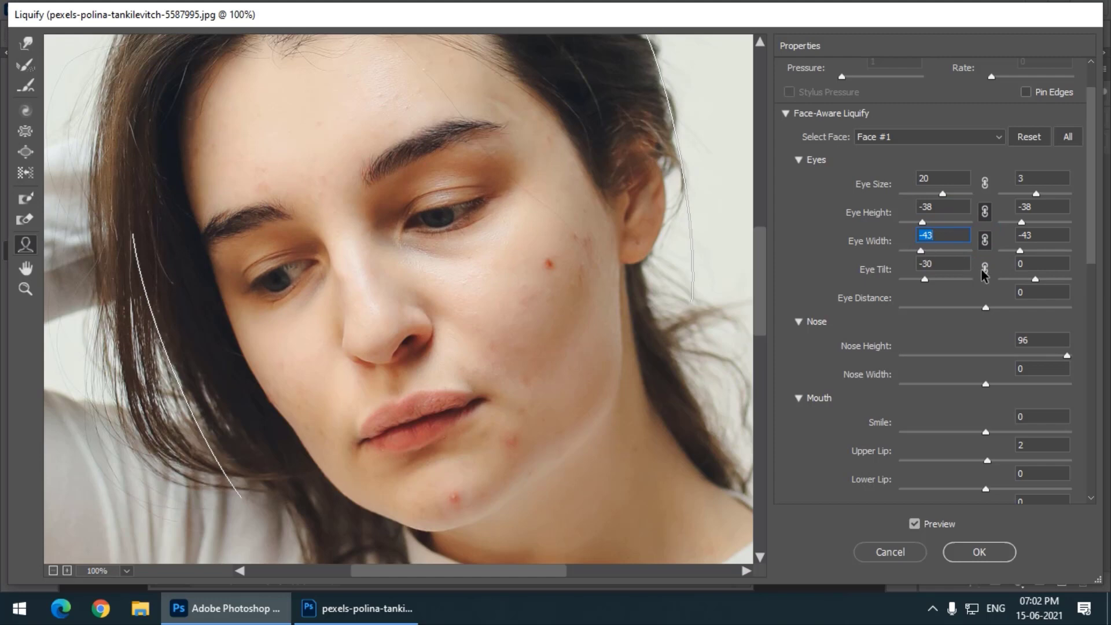
{"action": "left_click_drag", "start_coordinate": [924, 280], "coordinate": [970, 315]}
- Set the nose height to 67 and the nose width to 37
{"action": "scroll", "coordinate": [973, 307], "scroll_direction": "down", "scroll_amount": 3}
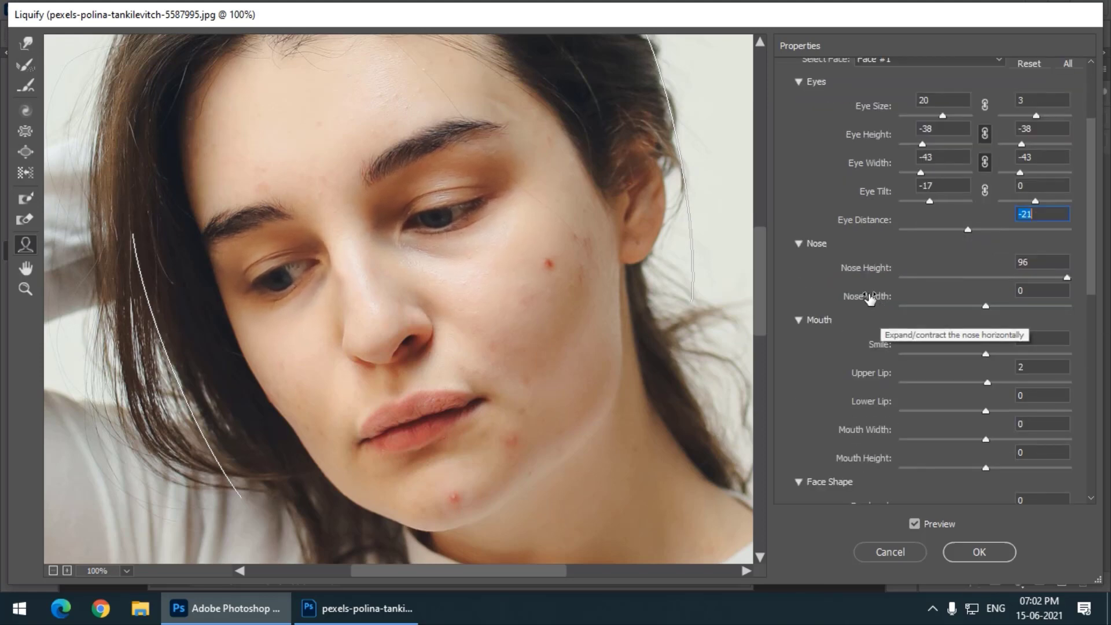
{"action": "left_click_drag", "start_coordinate": [1068, 278], "coordinate": [955, 307]}
{"action": "mouse_move", "coordinate": [1025, 305]}
{"action": "left_mouse_down"}
{"action": "mouse_move", "coordinate": [954, 300]}
{"action": "mouse_move", "coordinate": [1017, 299]}
{"action": "left_mouse_up"}
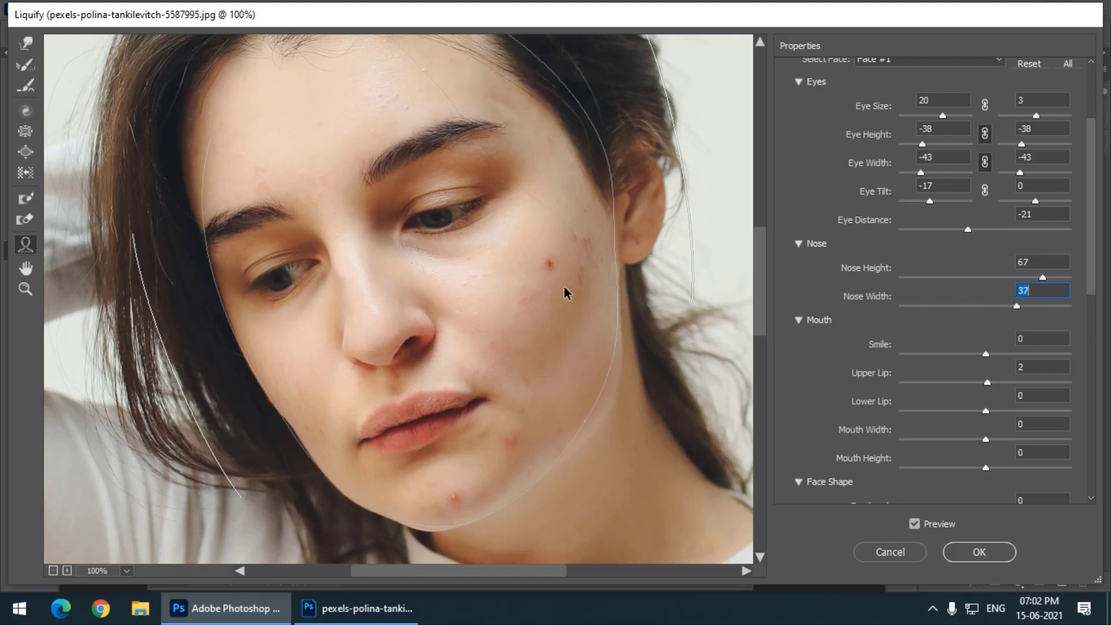
{"action": "scroll", "coordinate": [573, 292], "scroll_direction": "down", "scroll_amount": 1}
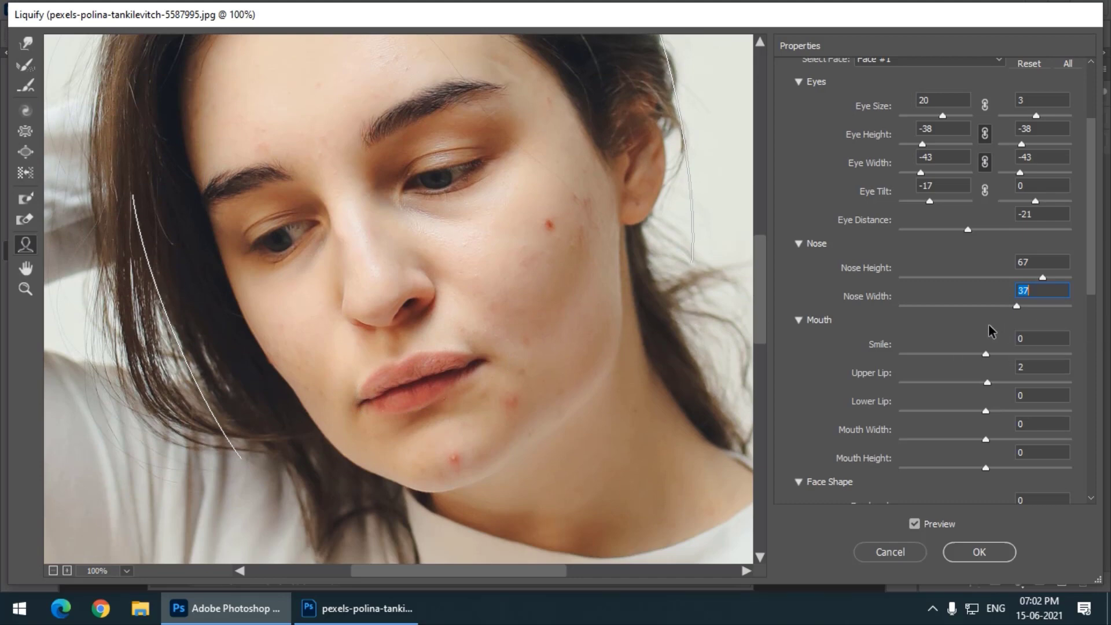
- Set the mouth's upper lip to 13, lower lip to -62, width to 17 and height to 27, and the smile to 12
{"action": "scroll", "coordinate": [807, 330], "scroll_direction": "down", "scroll_amount": 1}
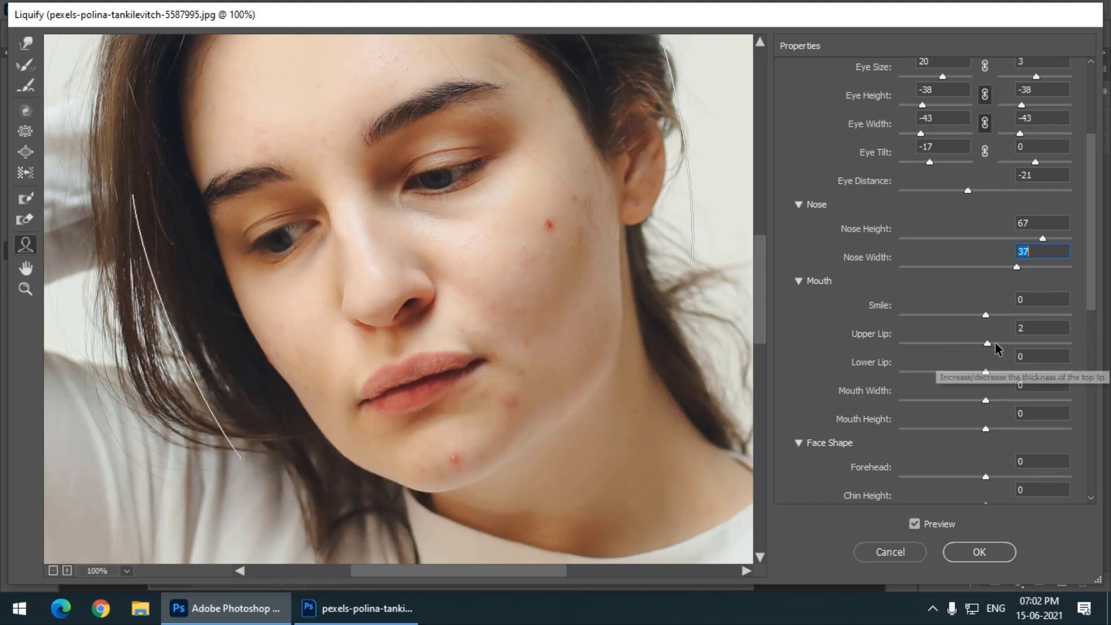
{"action": "left_click_drag", "start_coordinate": [992, 345], "coordinate": [1012, 431]}
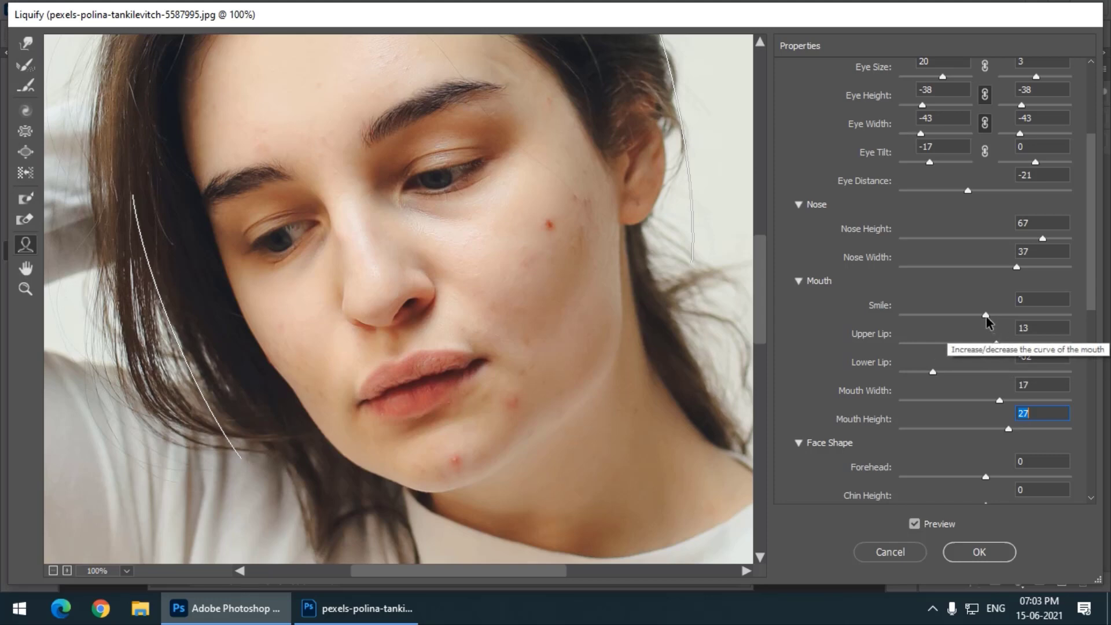
{"action": "left_click_drag", "start_coordinate": [987, 316], "coordinate": [1012, 325]}
{"action": "left_click", "coordinate": [1026, 316]}
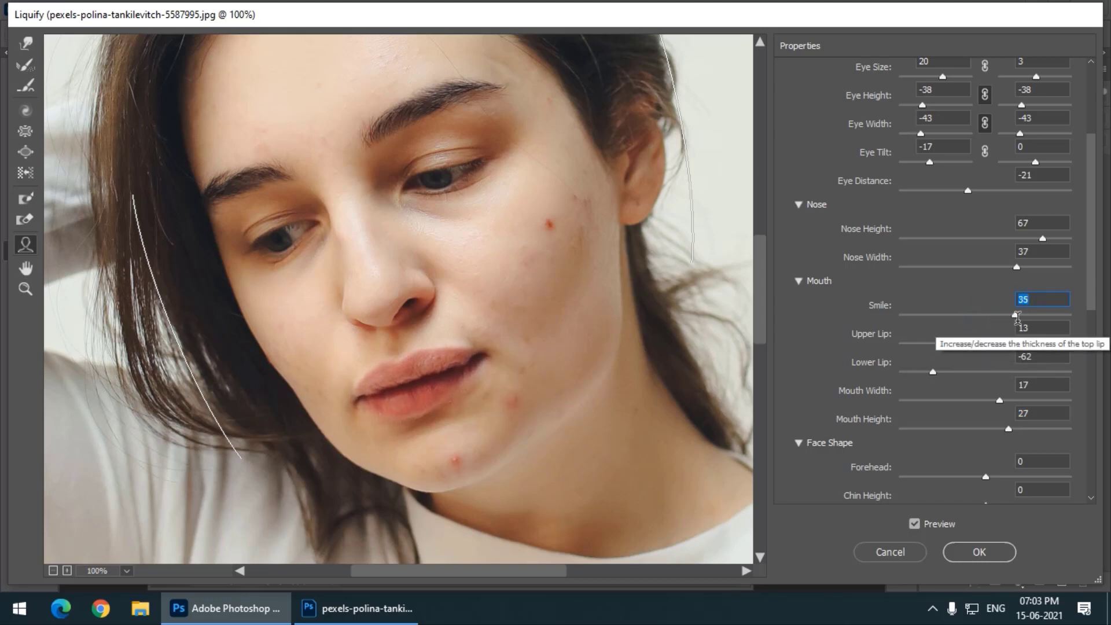
{"action": "left_click_drag", "start_coordinate": [1019, 316], "coordinate": [994, 322]}
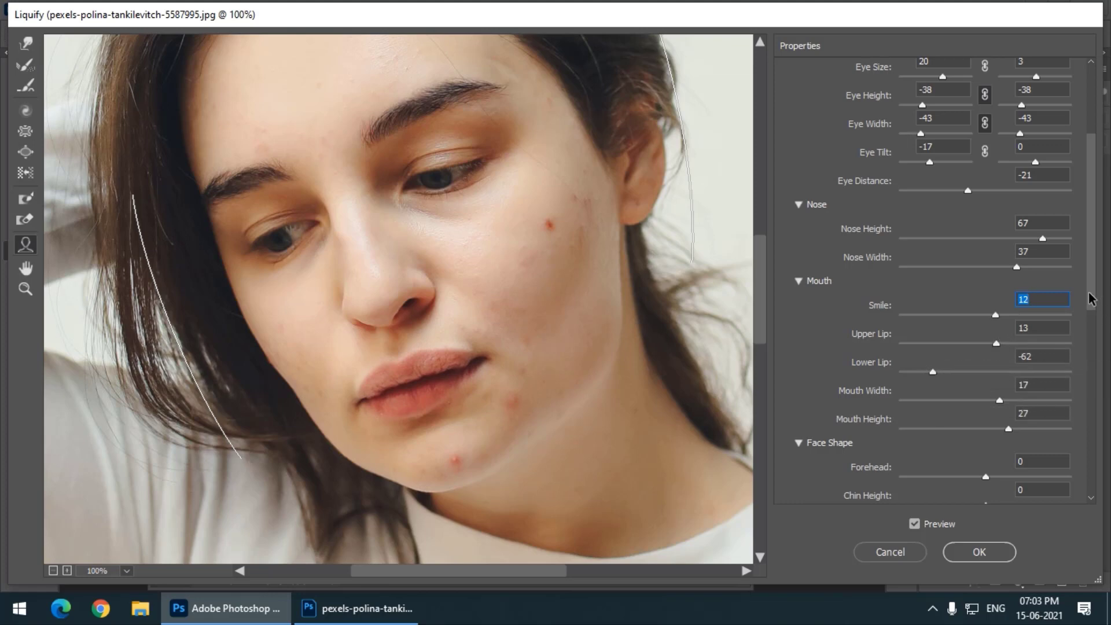
- Try a forehead value of -26 in the face shape settings and settle on -10
{"action": "left_click_drag", "start_coordinate": [1091, 299], "coordinate": [1096, 334]}
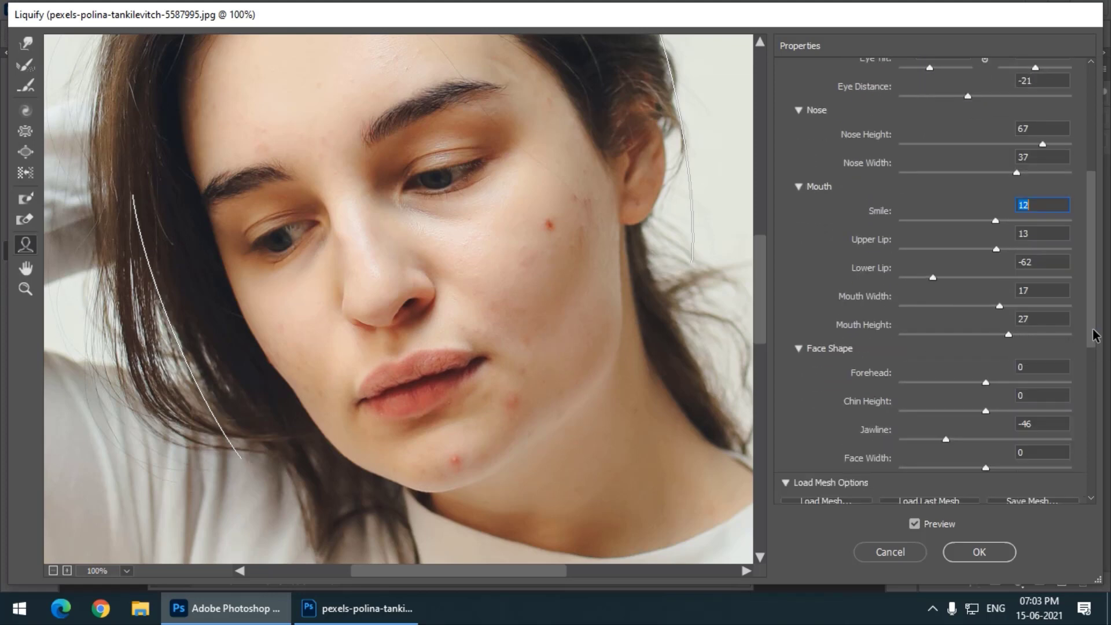
{"action": "scroll", "coordinate": [904, 341], "scroll_direction": "down", "scroll_amount": 1}
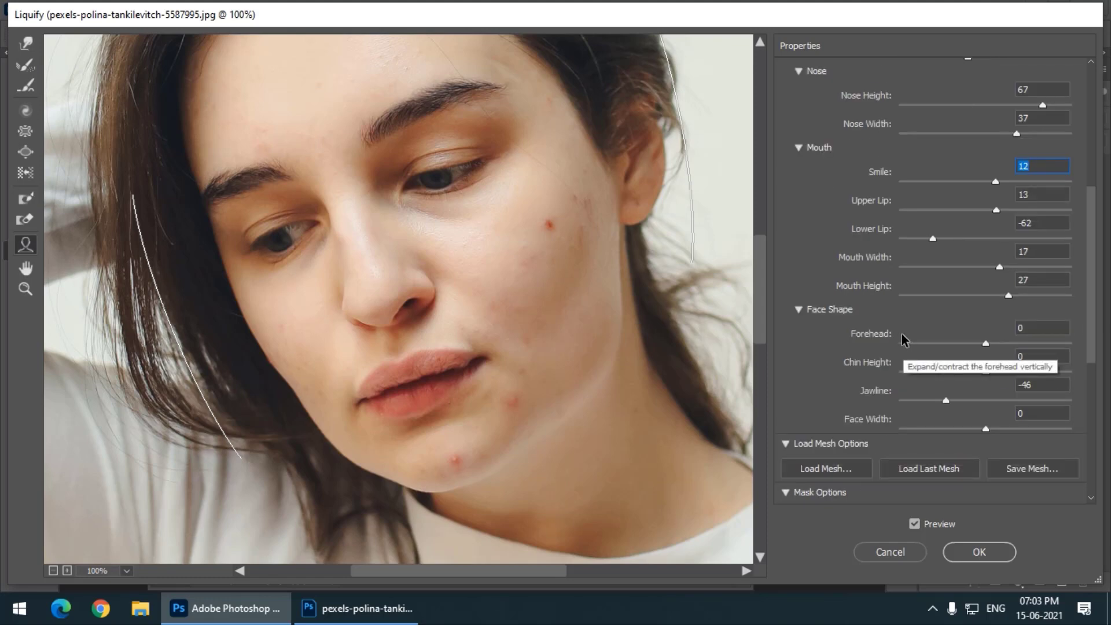
{"action": "scroll", "coordinate": [926, 334], "scroll_direction": "up", "scroll_amount": 1}
{"action": "scroll", "coordinate": [436, 315], "scroll_direction": "up", "scroll_amount": 2}
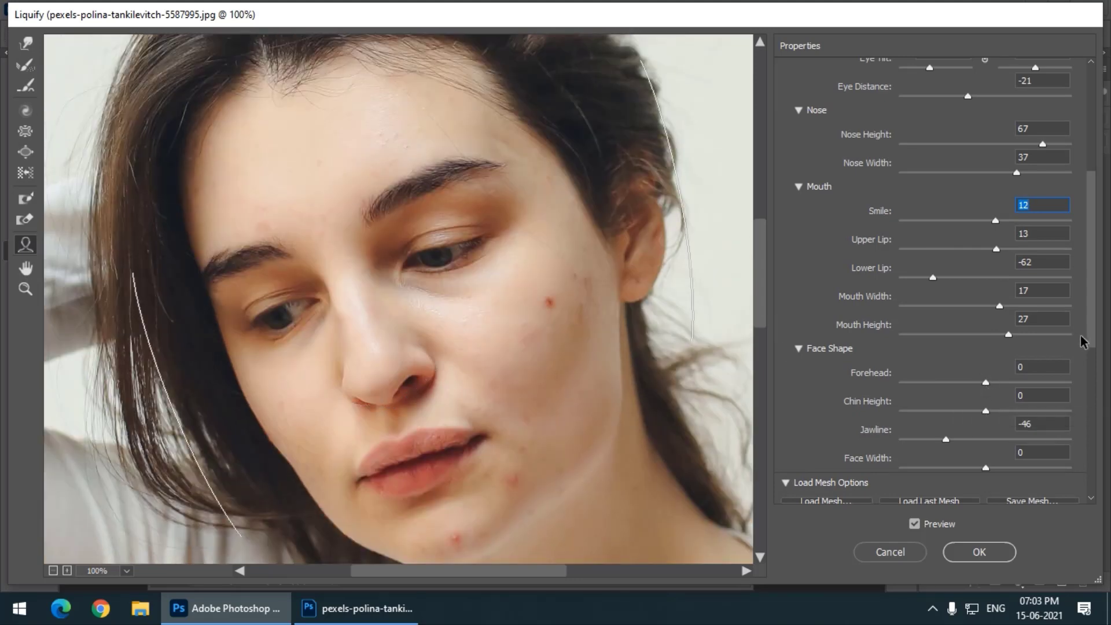
{"action": "left_click_drag", "start_coordinate": [1085, 339], "coordinate": [1091, 361]}
{"action": "left_click_drag", "start_coordinate": [987, 303], "coordinate": [965, 312]}
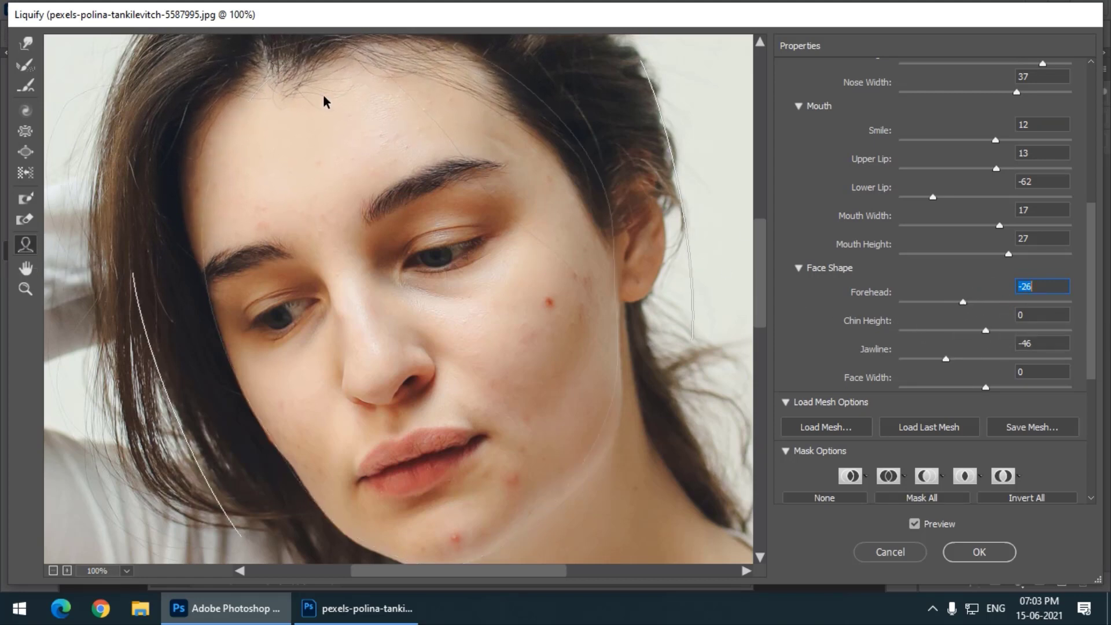
{"action": "left_click_drag", "start_coordinate": [268, 85], "coordinate": [263, 80]}
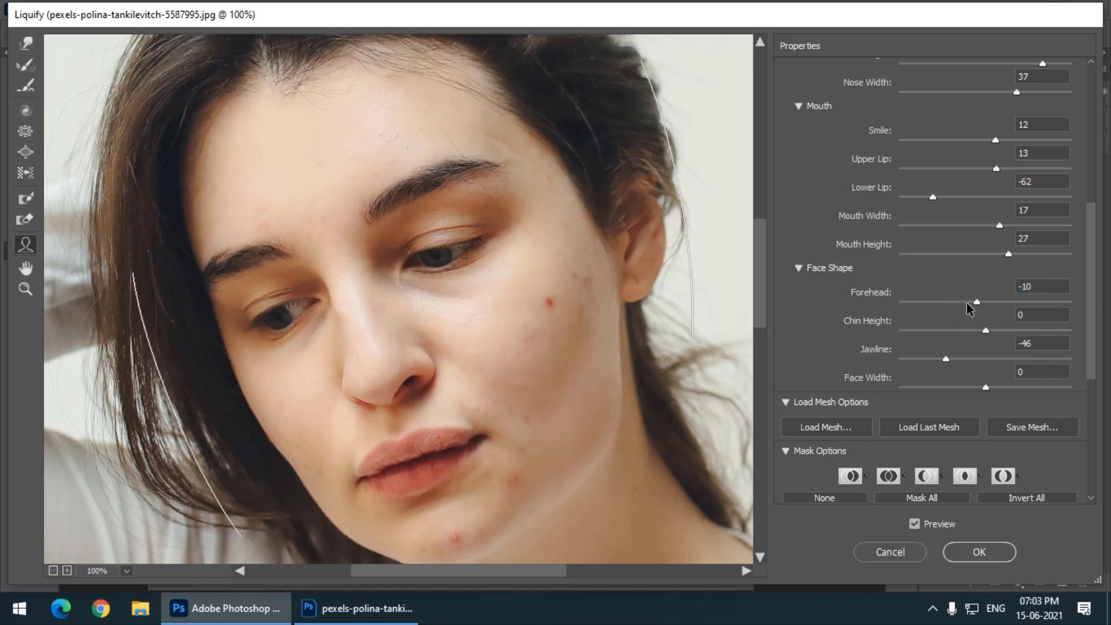
{"action": "mouse_move", "coordinate": [977, 301]}
{"action": "left_mouse_down"}
{"action": "mouse_move", "coordinate": [919, 305]}
{"action": "mouse_move", "coordinate": [1027, 303]}
{"action": "mouse_move", "coordinate": [979, 303]}
{"action": "left_mouse_up"}
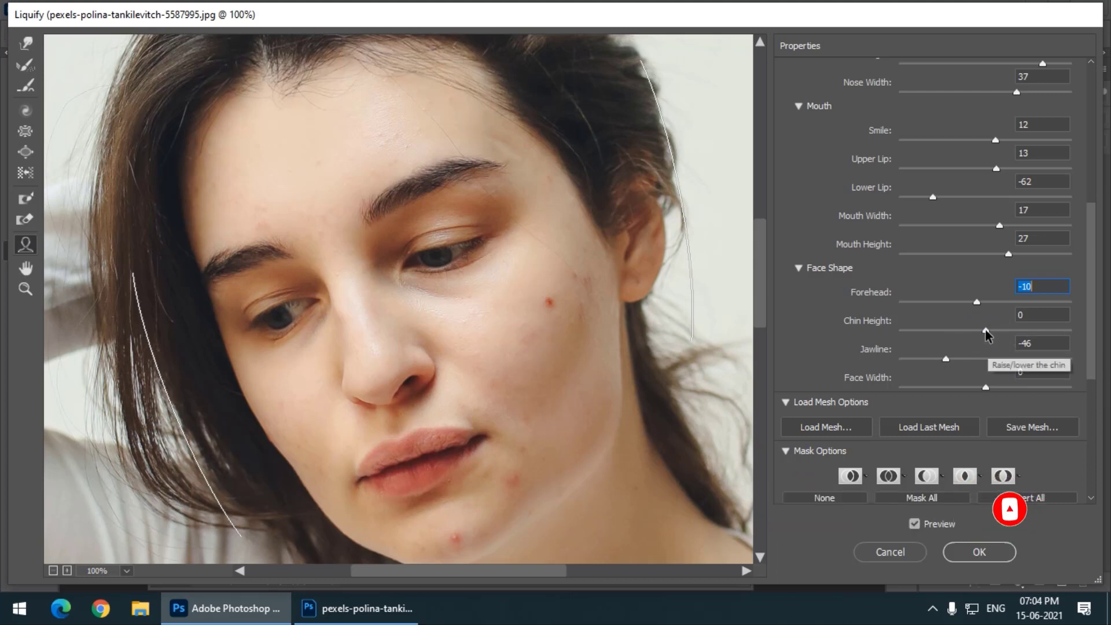
- Set the face shape's chin height to 20, jawline to -53 and face width to -45
{"action": "left_click_drag", "start_coordinate": [986, 331], "coordinate": [1015, 342]}
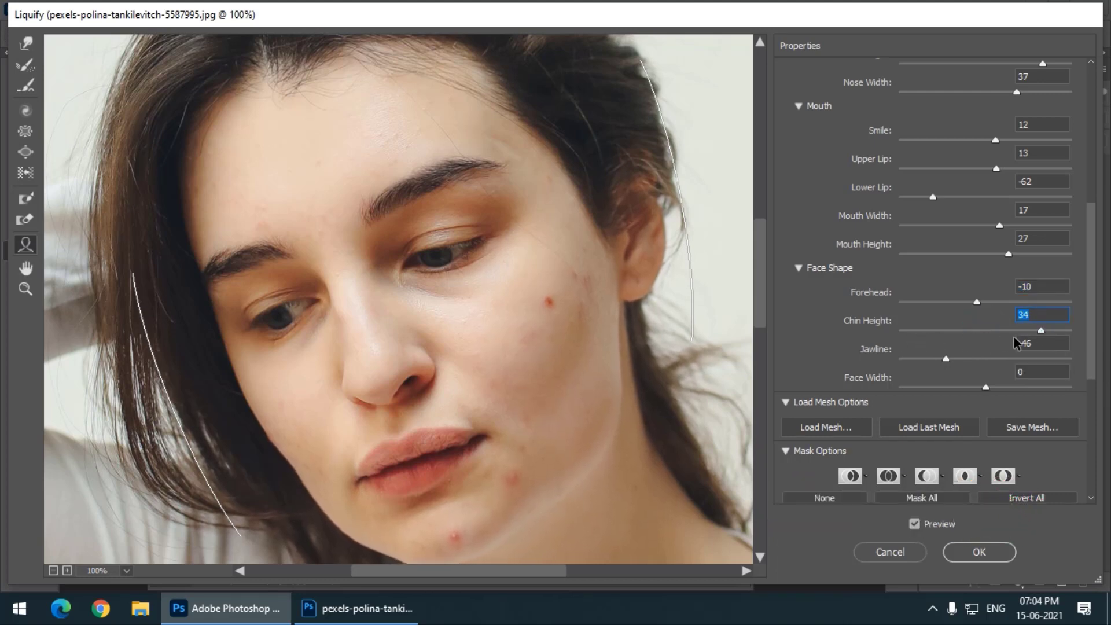
{"action": "left_click_drag", "start_coordinate": [508, 482], "coordinate": [509, 422]}
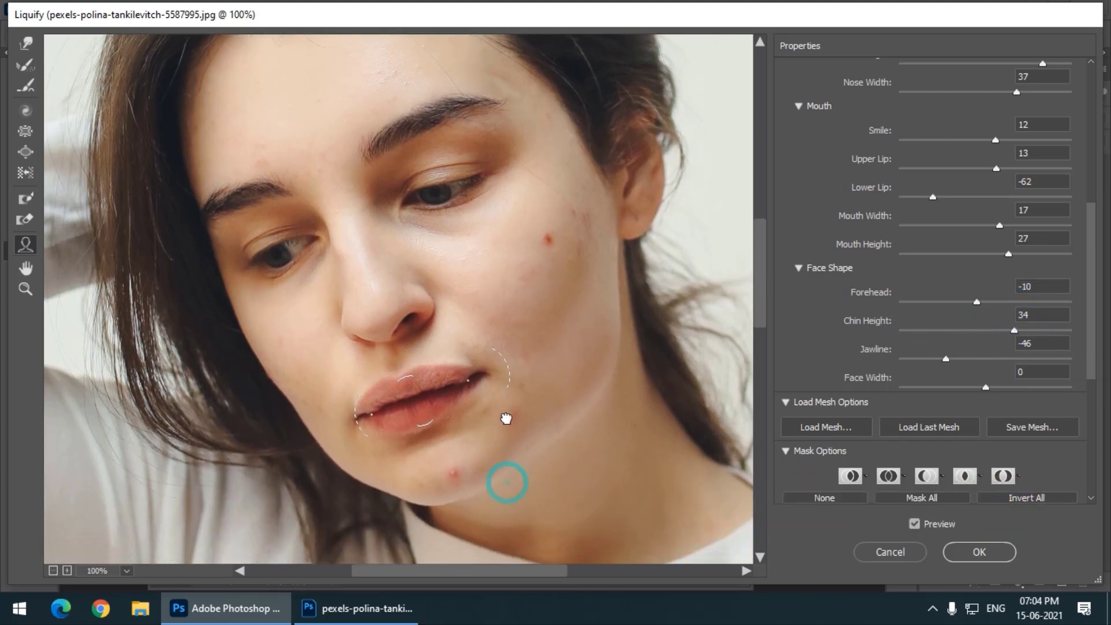
{"action": "mouse_move", "coordinate": [1016, 332]}
{"action": "left_mouse_down"}
{"action": "mouse_move", "coordinate": [899, 329]}
{"action": "mouse_move", "coordinate": [1021, 328]}
{"action": "mouse_move", "coordinate": [1005, 324]}
{"action": "left_mouse_up"}
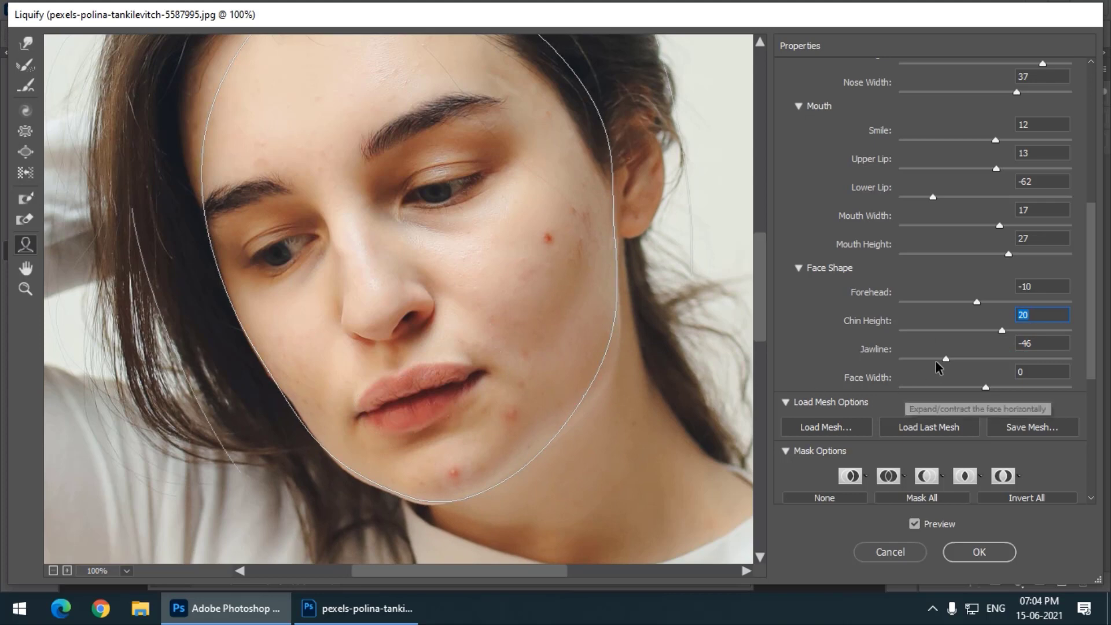
{"action": "left_click_drag", "start_coordinate": [946, 359], "coordinate": [942, 387]}
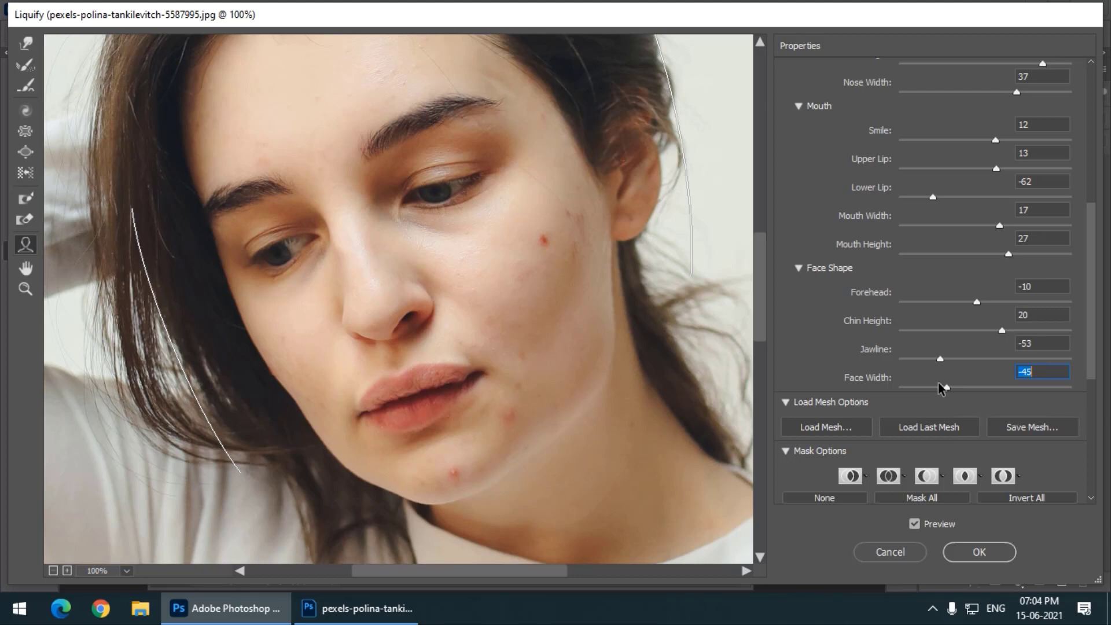
- Cancel the Liquify filter, discarding the face adjustments
{"action": "left_click_drag", "start_coordinate": [1089, 312], "coordinate": [1094, 175]}
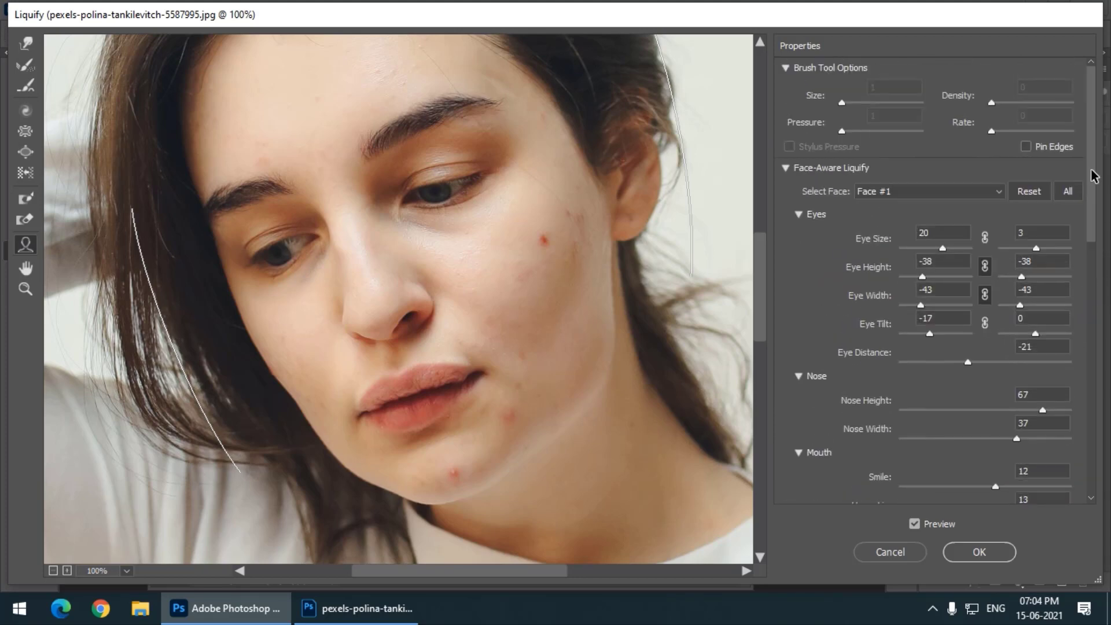
{"action": "left_click", "coordinate": [896, 556]}
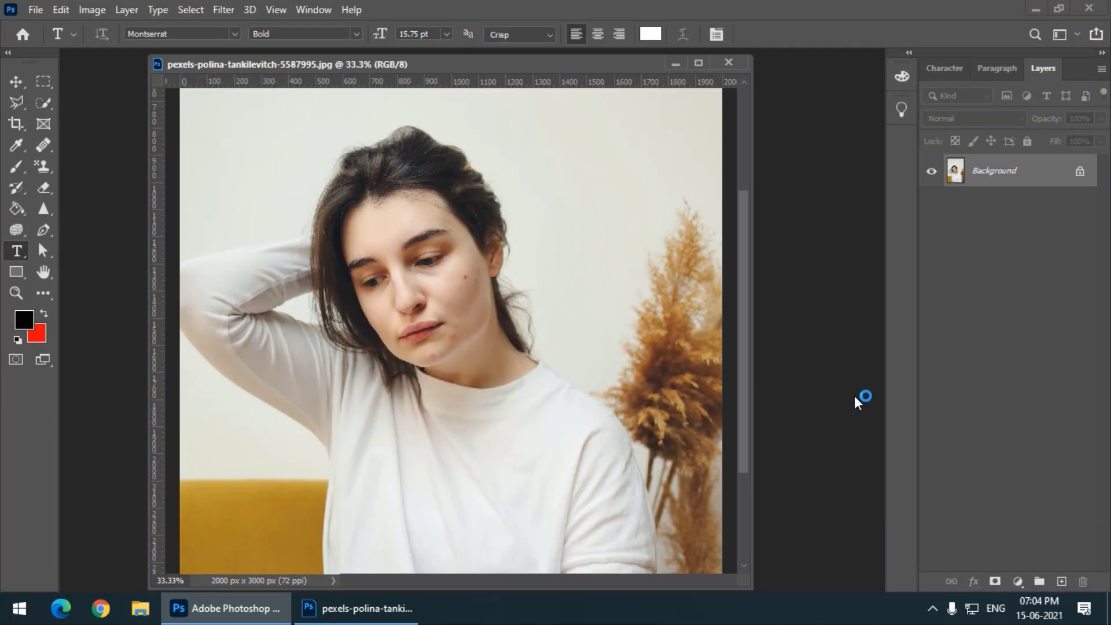